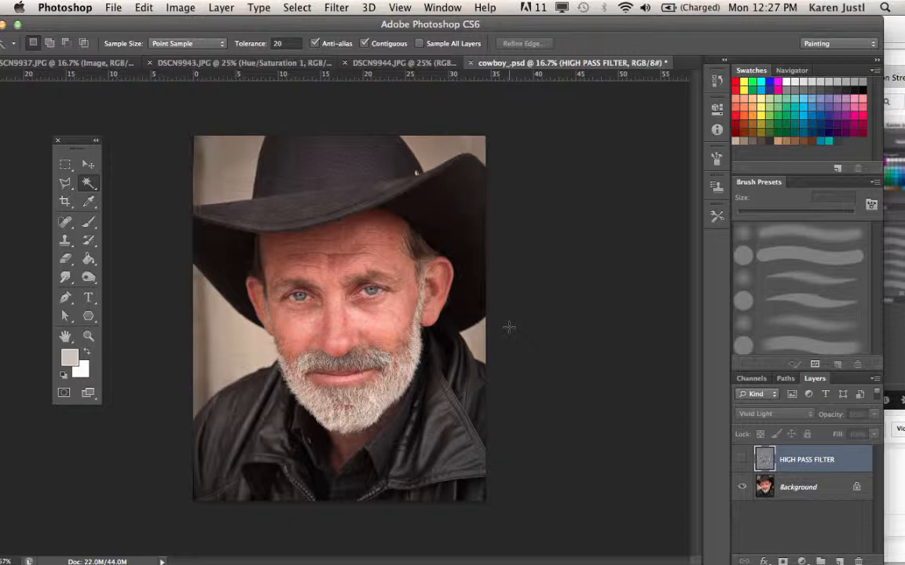
- Undock the Layers panel beside the portrait and compare the whole image with the HIGH PASS FILTER layer shown and hidden
{"action": "left_click_drag", "start_coordinate": [815, 378], "coordinate": [533, 185]}
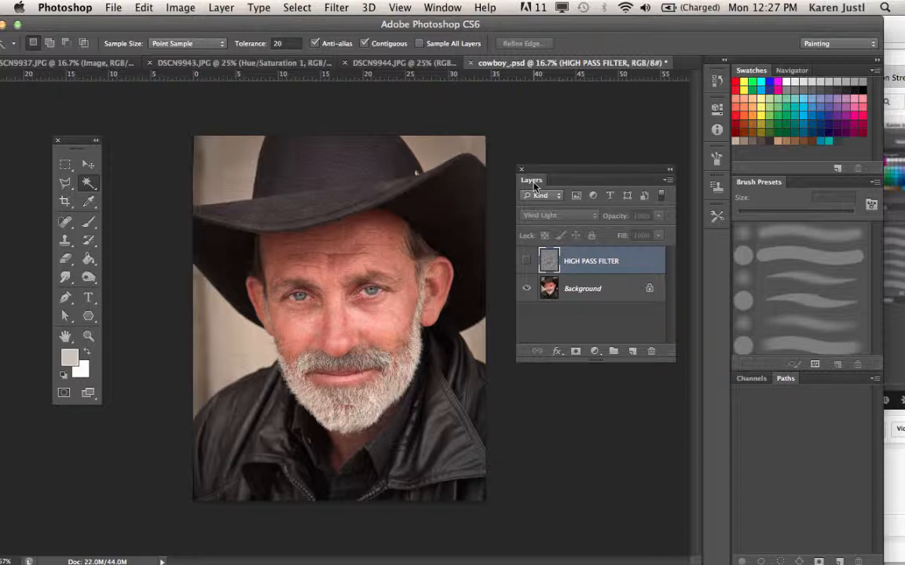
{"action": "left_click", "coordinate": [527, 261]}
{"action": "left_click", "coordinate": [526, 260]}
{"action": "left_click", "coordinate": [526, 261]}
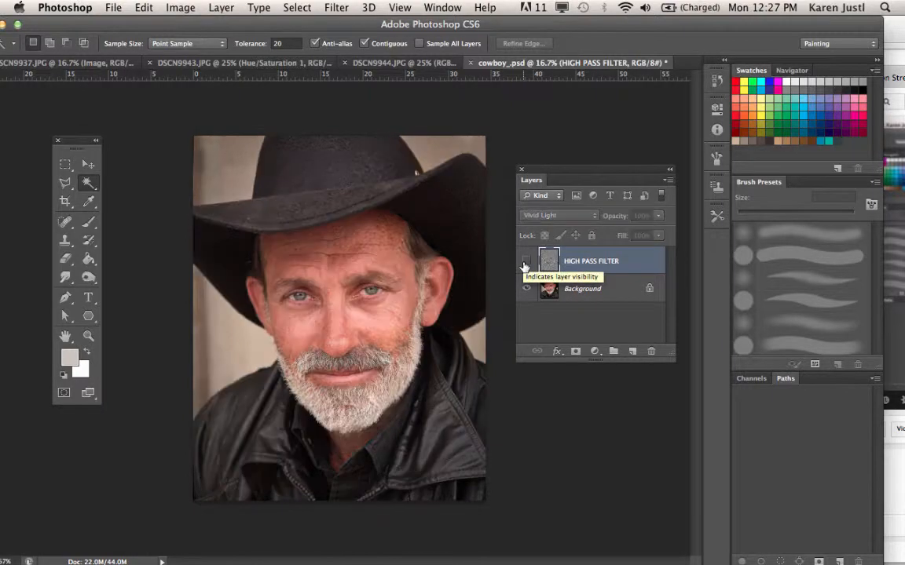
{"action": "left_click", "coordinate": [526, 260]}
- Examine the facial detail at 50% zoom with the HIGH PASS FILTER layer shown and hidden
{"action": "key", "text": "super+equal"}
{"action": "key", "text": "super+equal"}
{"action": "key", "text": "super+equal"}
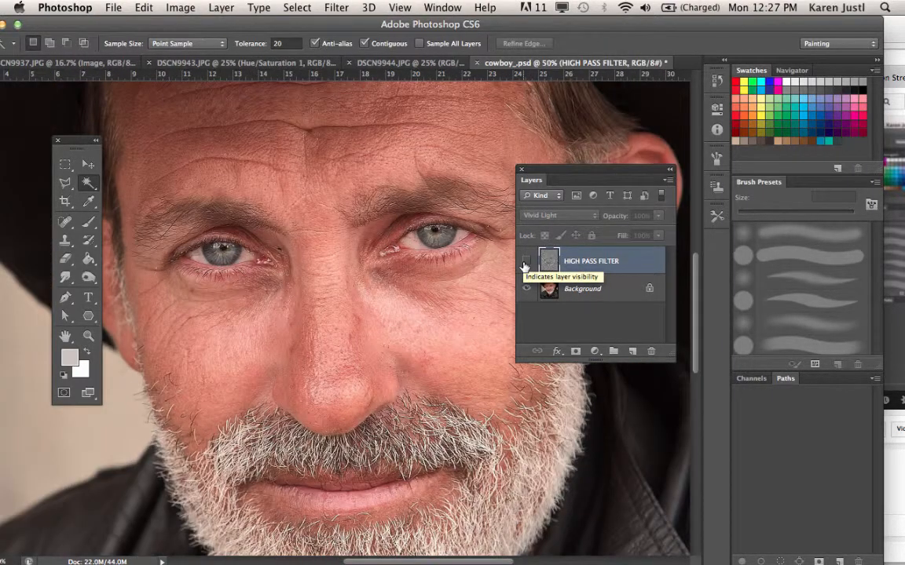
{"action": "left_click", "coordinate": [526, 261]}
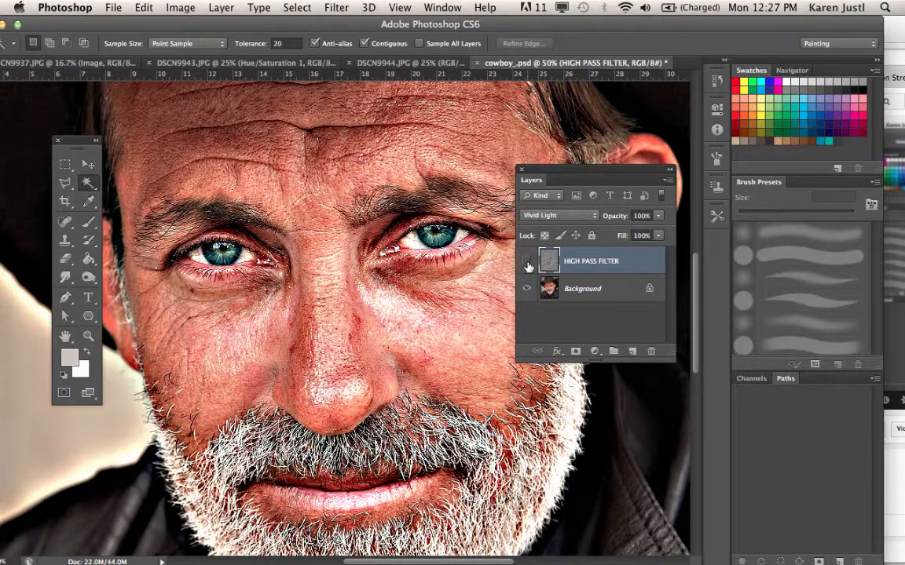
{"action": "left_click", "coordinate": [527, 262]}
{"action": "left_click", "coordinate": [527, 264]}
- Try the Linear Light, Hard Light, Soft Light and Overlay blend modes on the HIGH PASS FILTER layer
{"action": "left_click", "coordinate": [543, 217]}
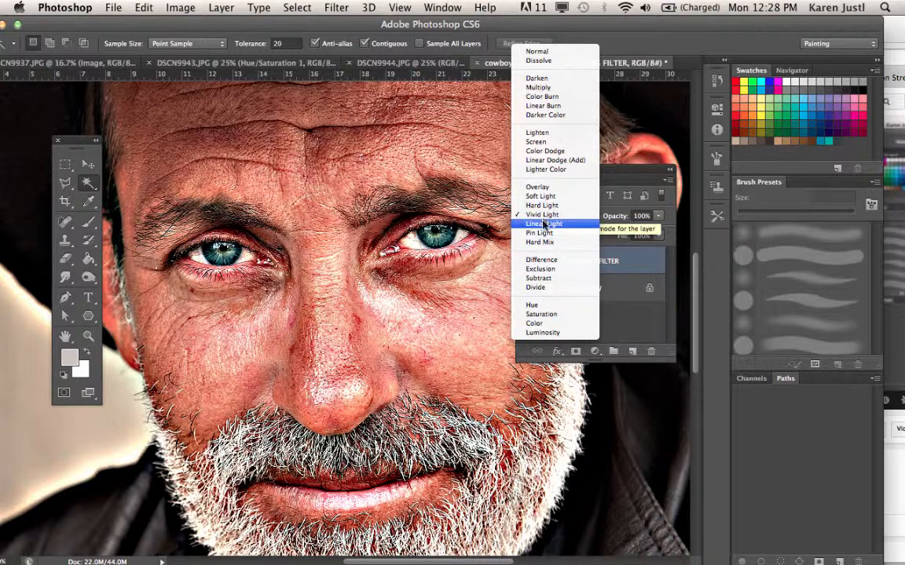
{"action": "left_click", "coordinate": [543, 224]}
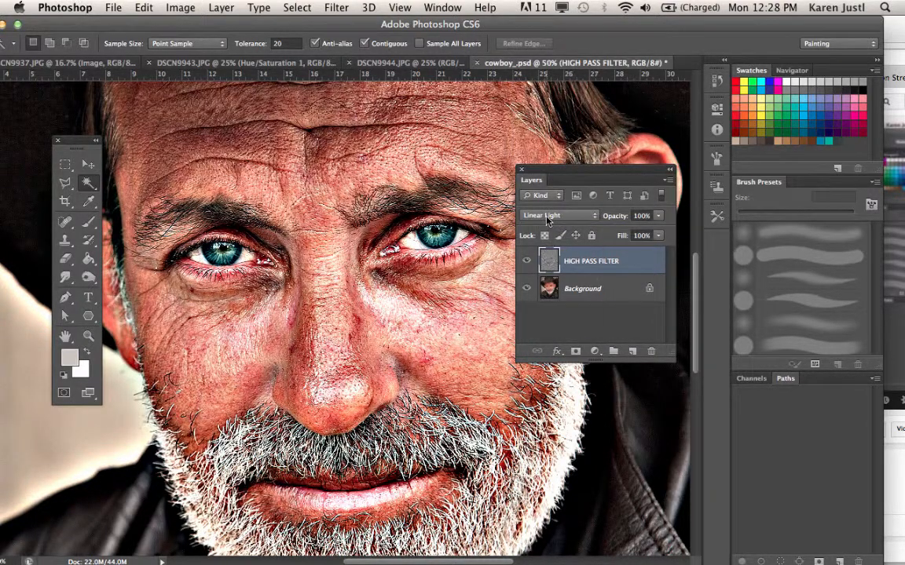
{"action": "left_click", "coordinate": [542, 217]}
{"action": "left_click", "coordinate": [542, 196]}
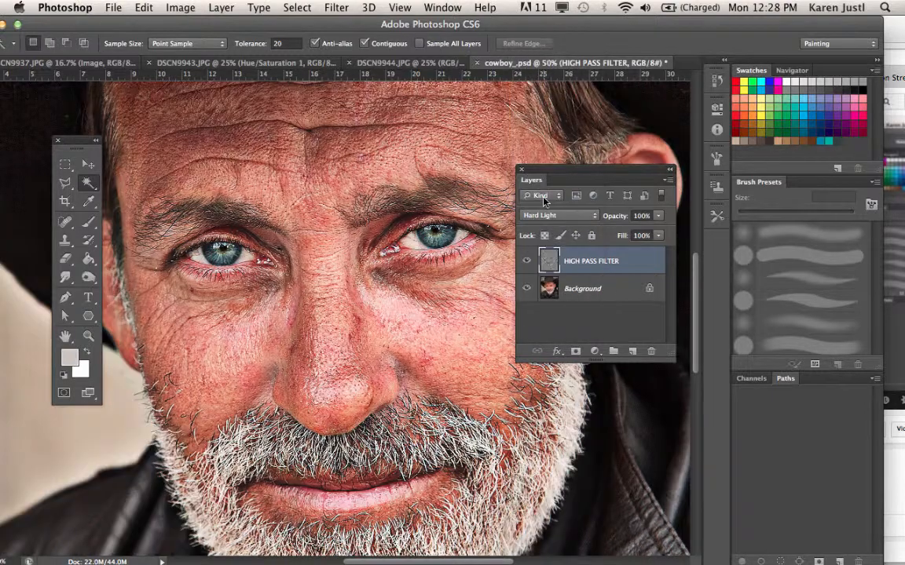
{"action": "left_click", "coordinate": [546, 219]}
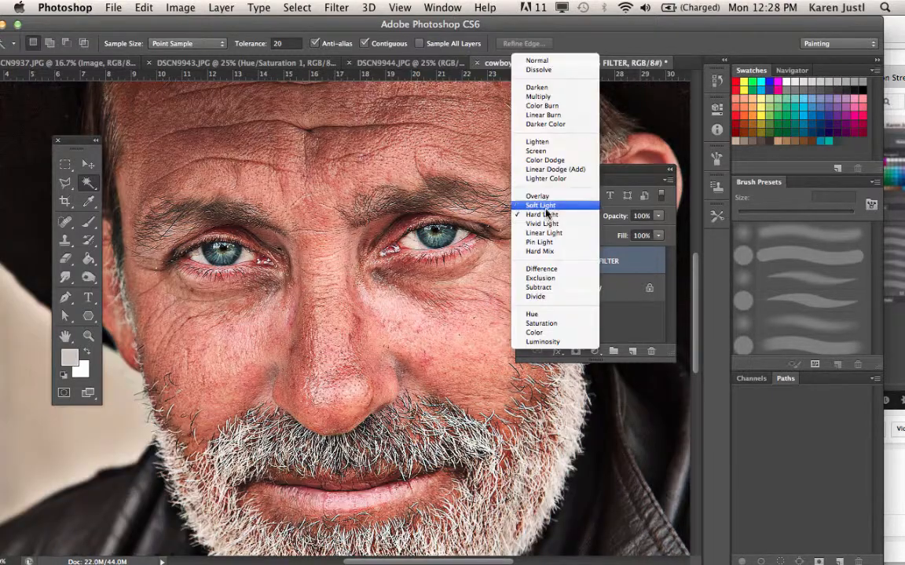
{"action": "left_click", "coordinate": [545, 206]}
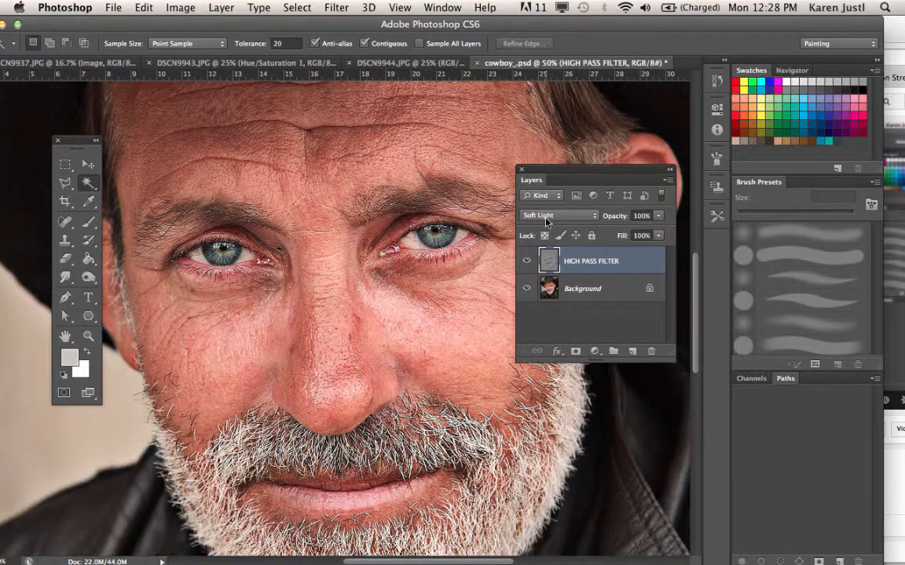
{"action": "left_click", "coordinate": [545, 216]}
{"action": "left_click", "coordinate": [547, 209]}
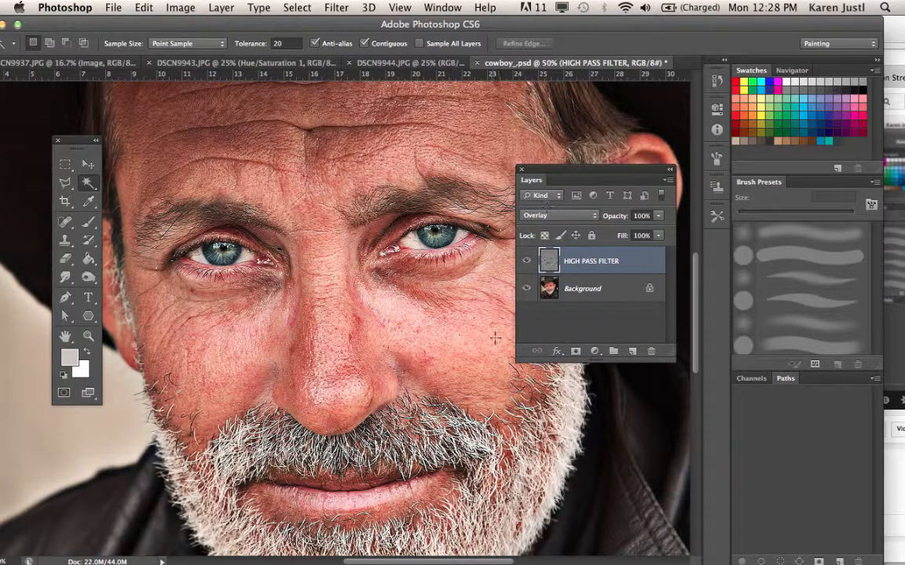
- Hide the HIGH PASS FILTER layer and delete it, leaving only the Background layer
{"action": "left_click", "coordinate": [528, 263]}
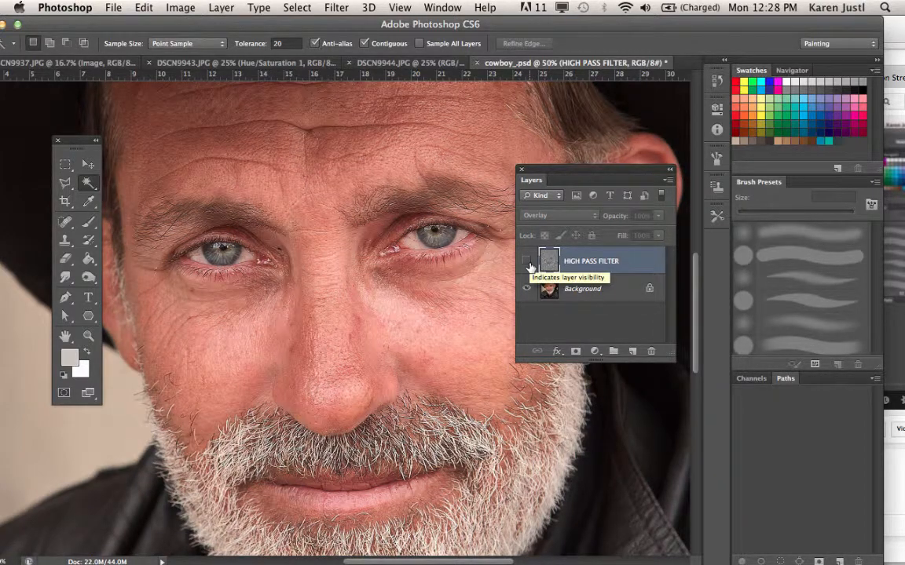
{"action": "key", "text": "super+minus"}
{"action": "key", "text": "super+minus"}
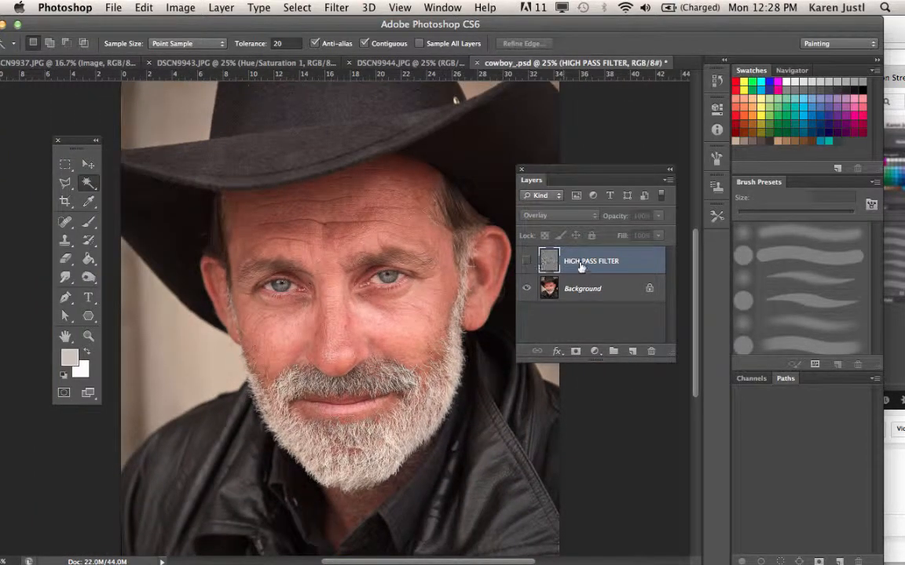
{"action": "left_click_drag", "start_coordinate": [583, 264], "coordinate": [652, 352]}
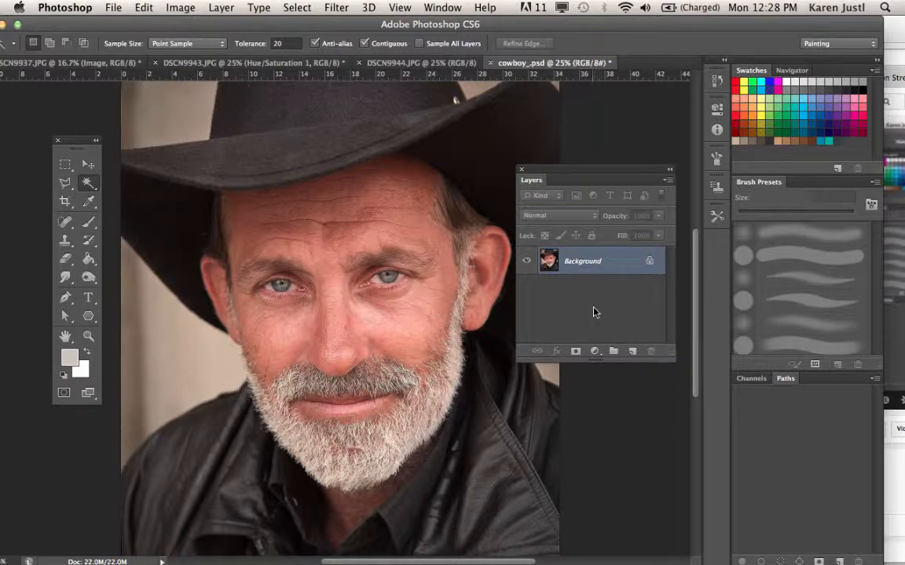
- Try the High Pass filter with a 6.8-pixel radius directly on the Background layer and undo it
{"action": "left_click", "coordinate": [338, 7]}
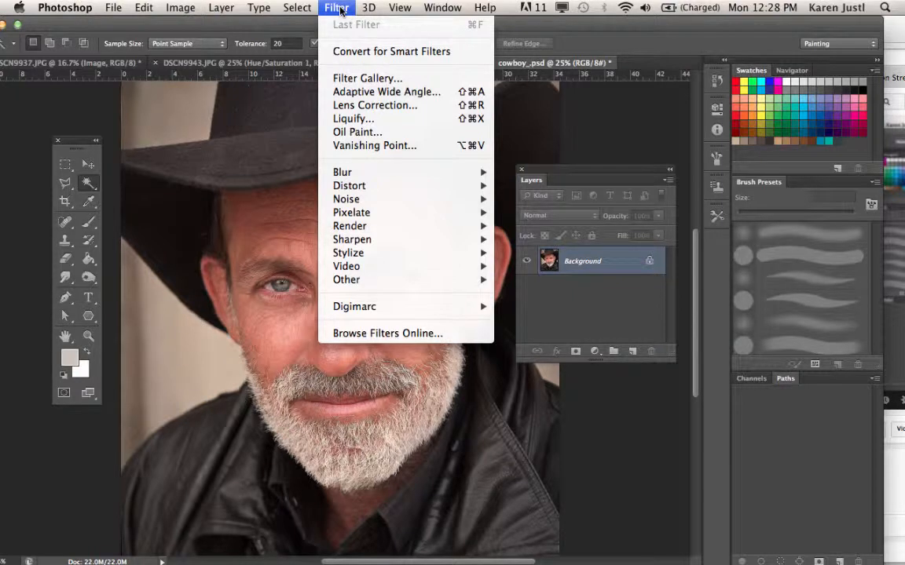
{"action": "mouse_move", "coordinate": [346, 280]}
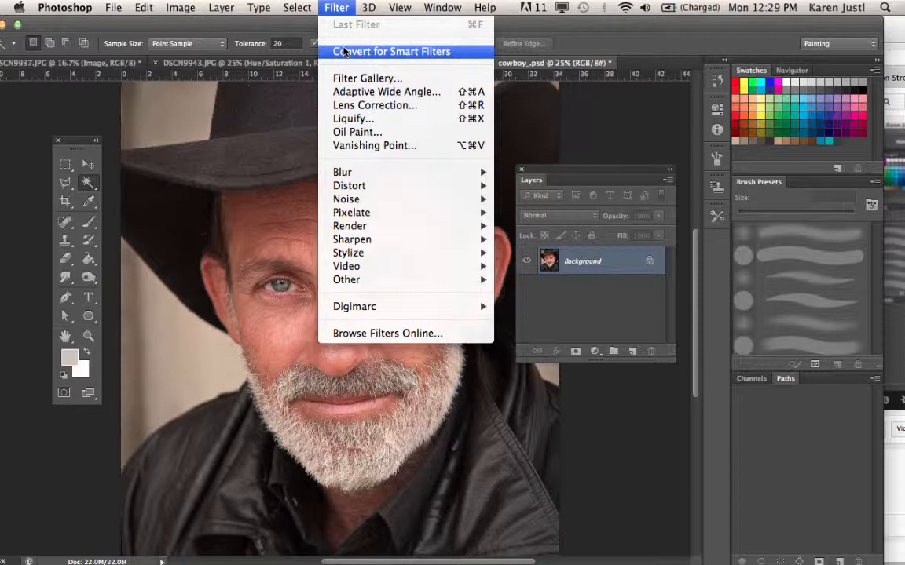
{"action": "mouse_move", "coordinate": [465, 276]}
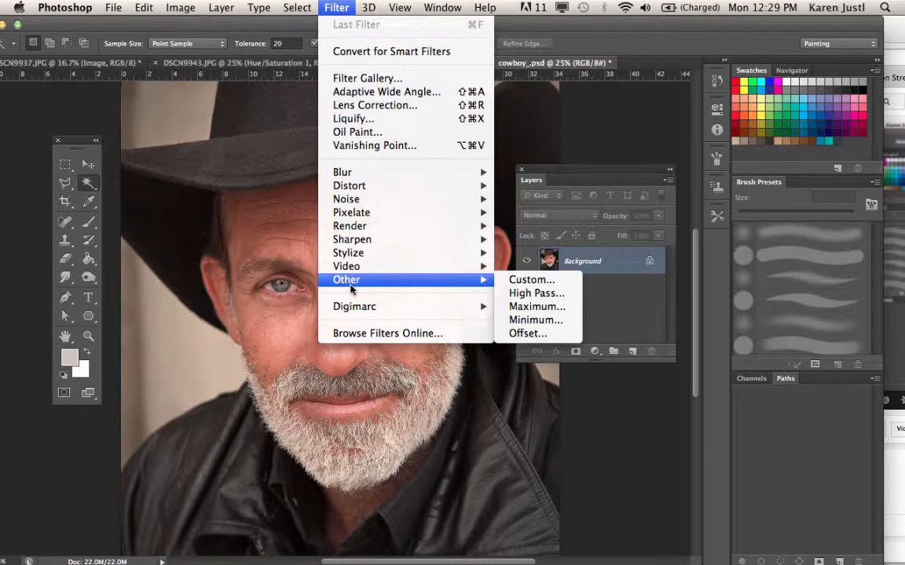
{"action": "left_click", "coordinate": [529, 295]}
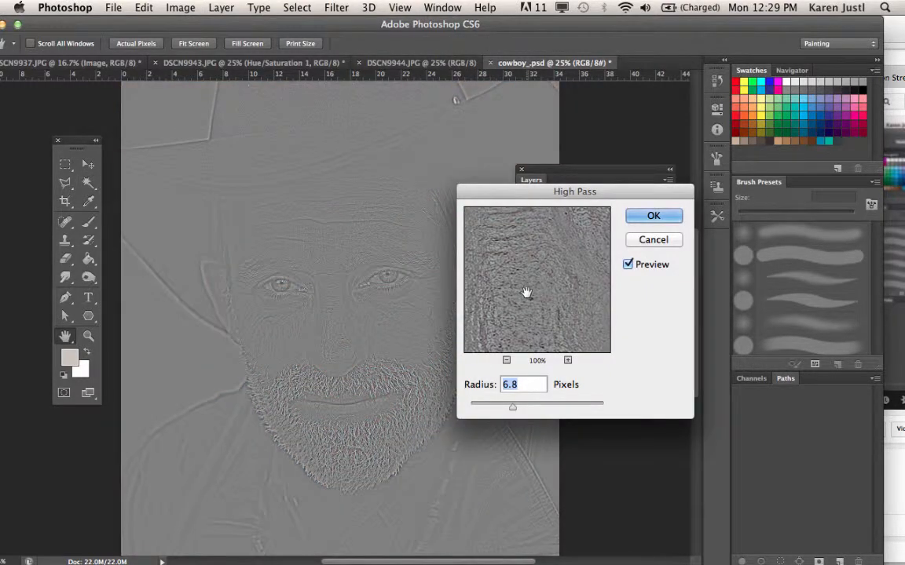
{"action": "left_click", "coordinate": [648, 217]}
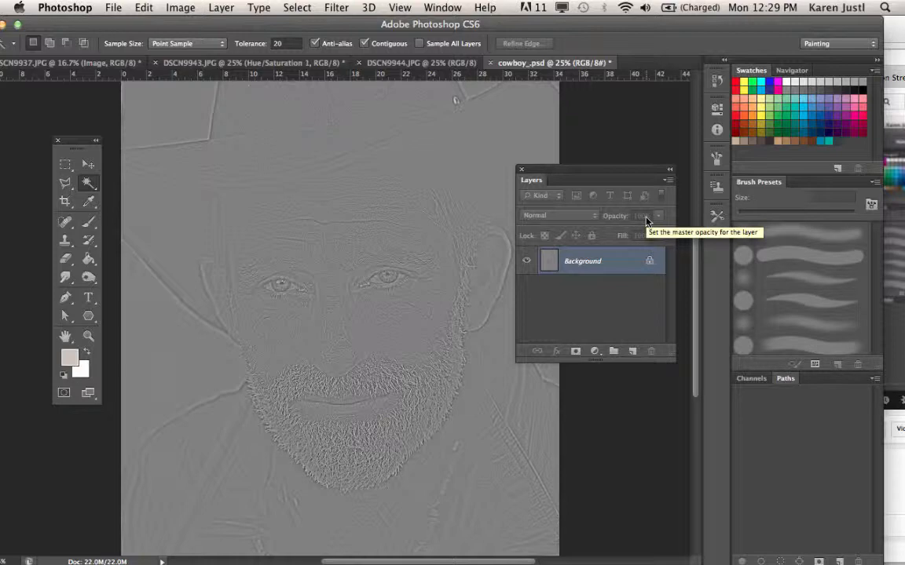
{"action": "key", "text": "super+z"}
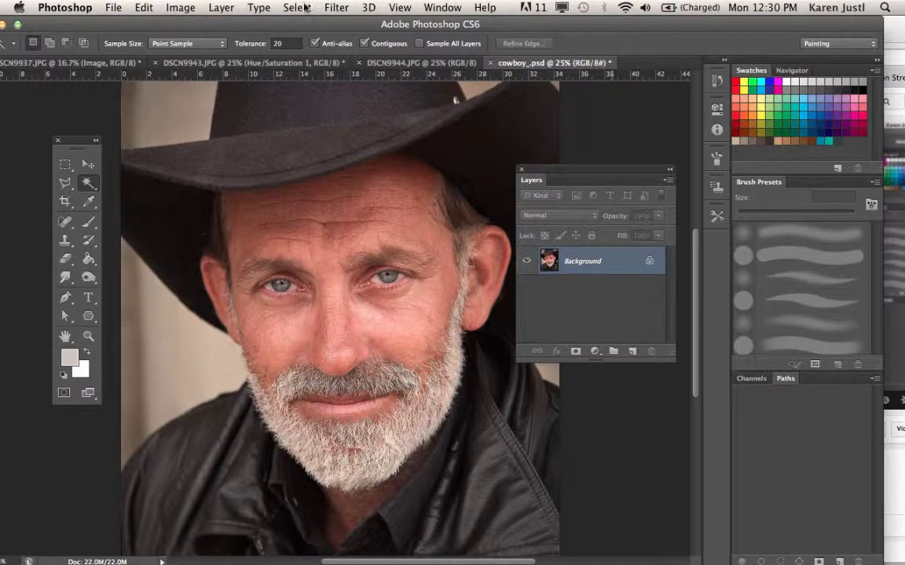
- Convert the Background layer for smart filters and apply a High Pass filter with a 6.8-pixel radius
{"action": "left_click", "coordinate": [330, 7]}
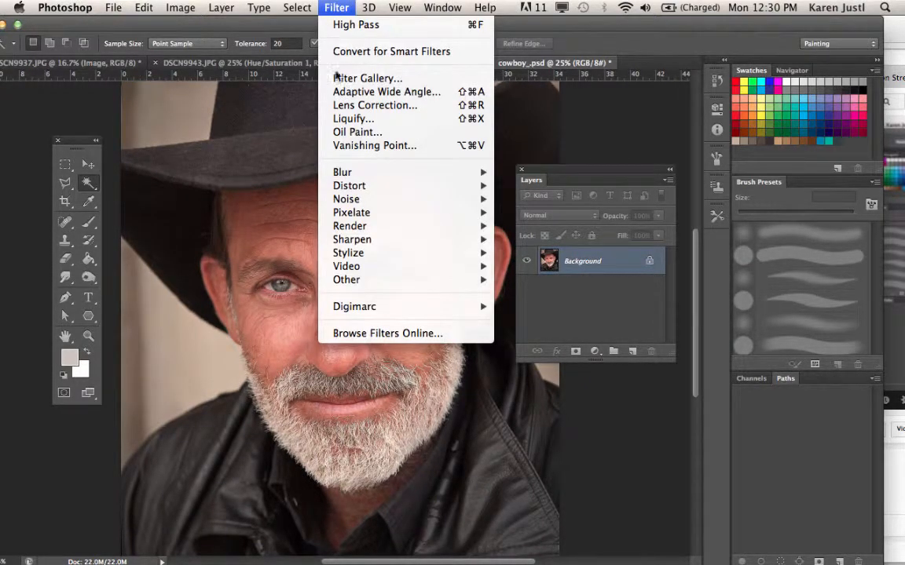
{"action": "left_click", "coordinate": [351, 53]}
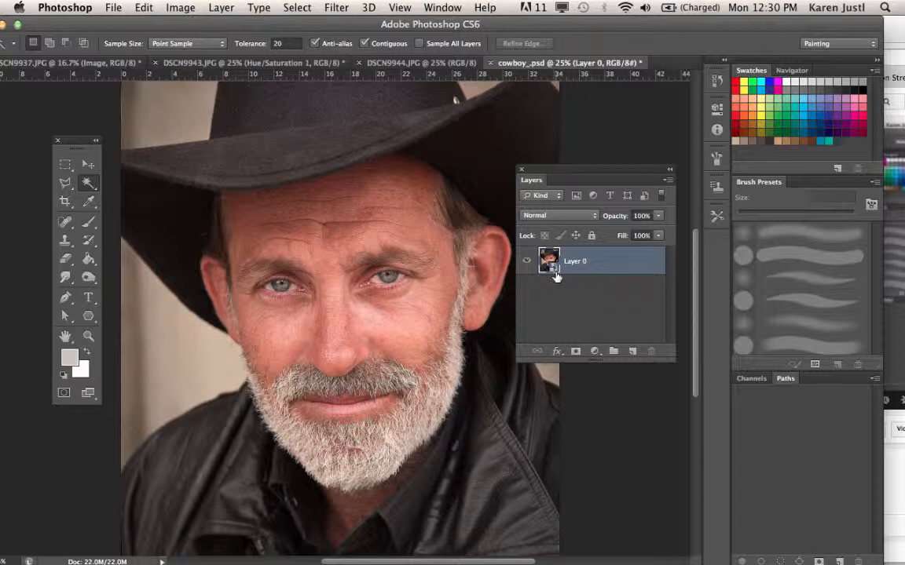
{"action": "left_click", "coordinate": [335, 8]}
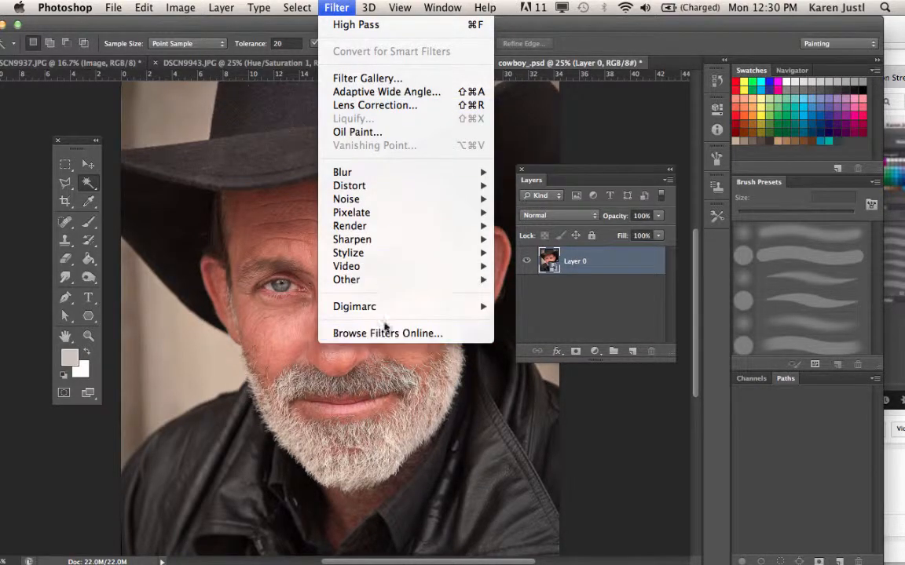
{"action": "mouse_move", "coordinate": [377, 280]}
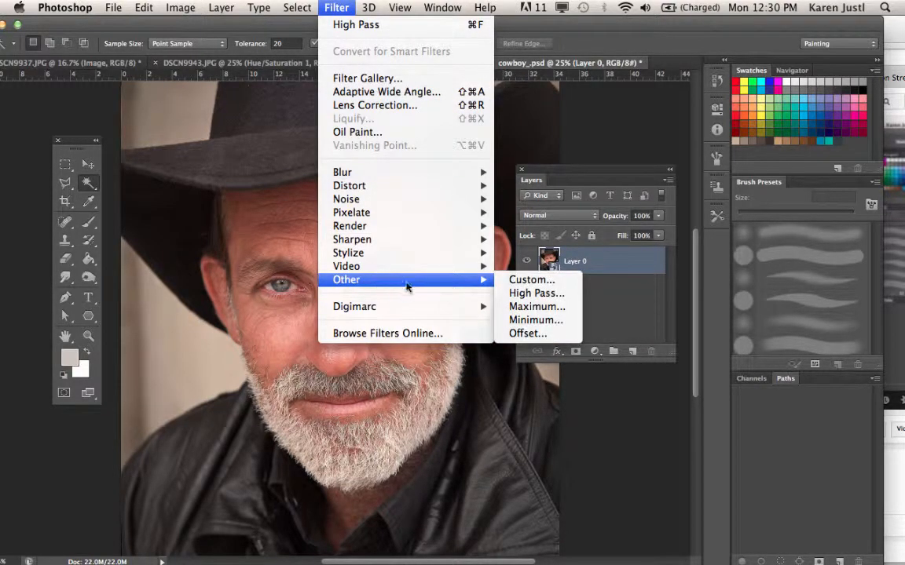
{"action": "left_click", "coordinate": [534, 292]}
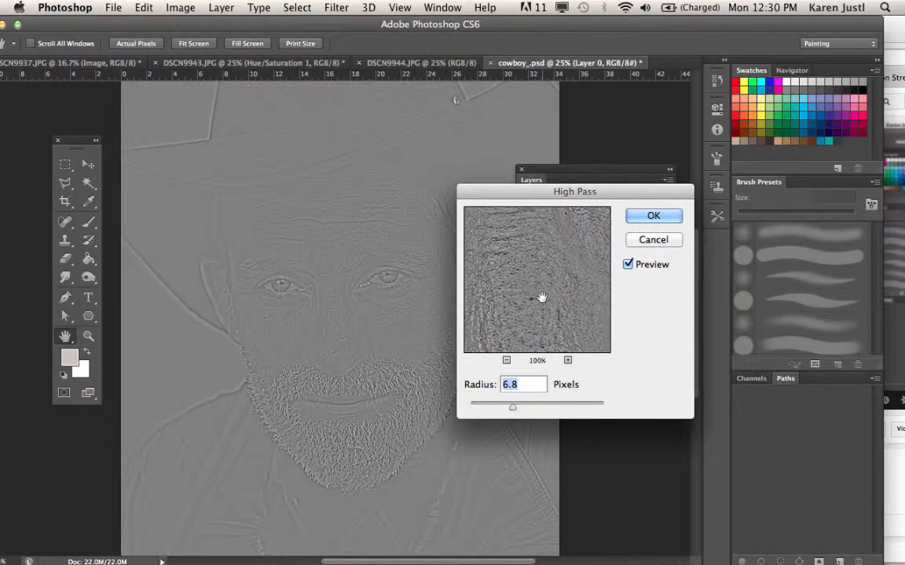
{"action": "left_click", "coordinate": [669, 222]}
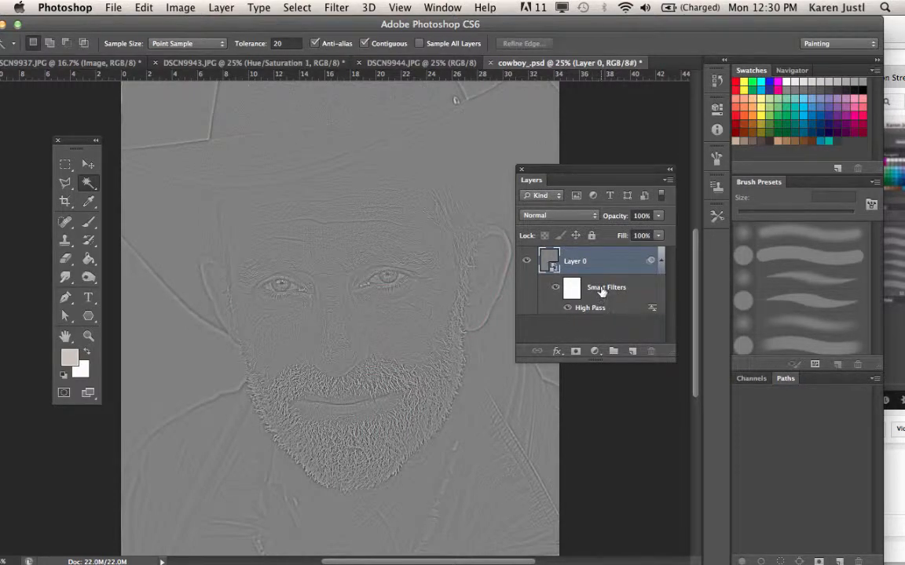
- Compare the portrait with all smart filters, and with the High Pass filter alone, switched off and on
{"action": "left_click", "coordinate": [555, 288]}
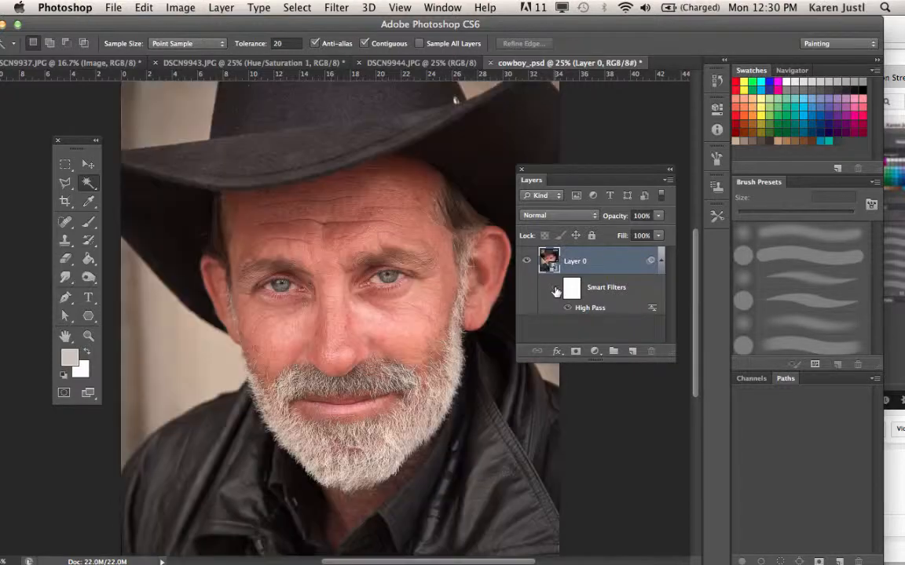
{"action": "left_click", "coordinate": [555, 289]}
{"action": "left_click", "coordinate": [566, 308]}
{"action": "left_click", "coordinate": [567, 308]}
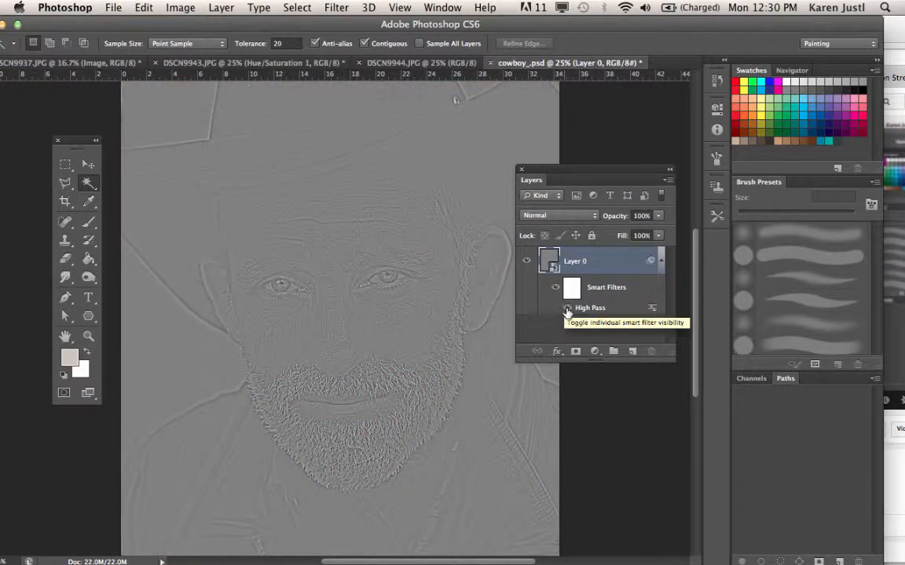
- Set the blending mode of the High Pass smart filter to Vivid Light at 100% opacity
{"action": "double_click", "coordinate": [652, 311]}
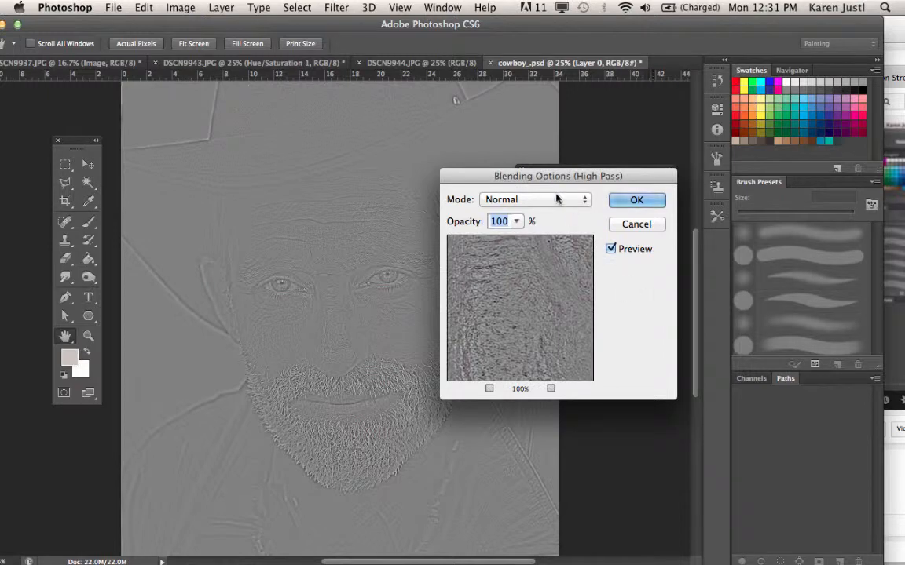
{"action": "left_click", "coordinate": [534, 201]}
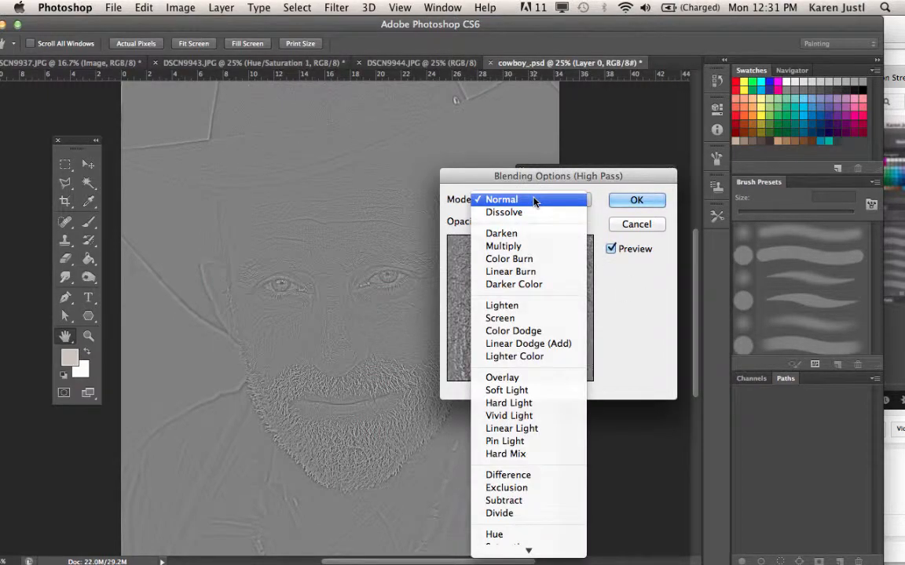
{"action": "left_click", "coordinate": [523, 420]}
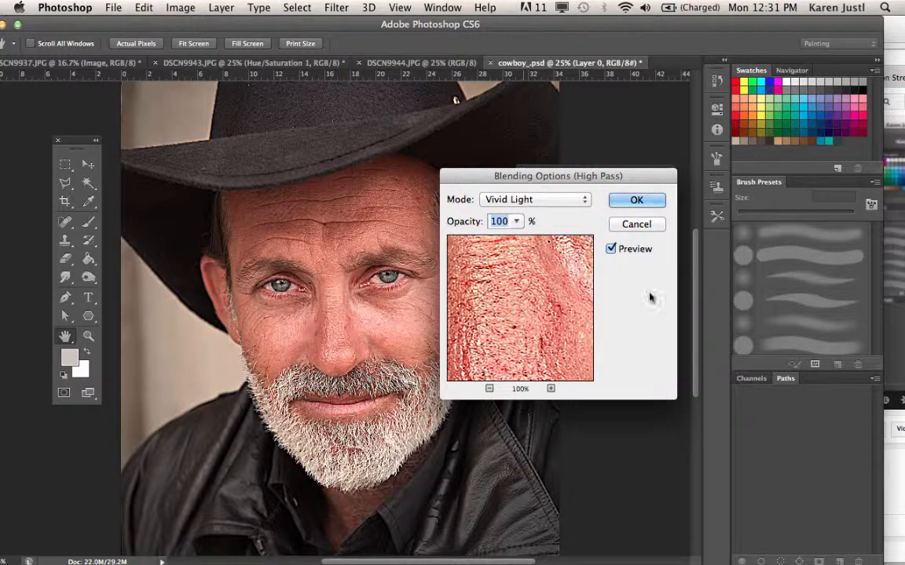
{"action": "left_click", "coordinate": [633, 200]}
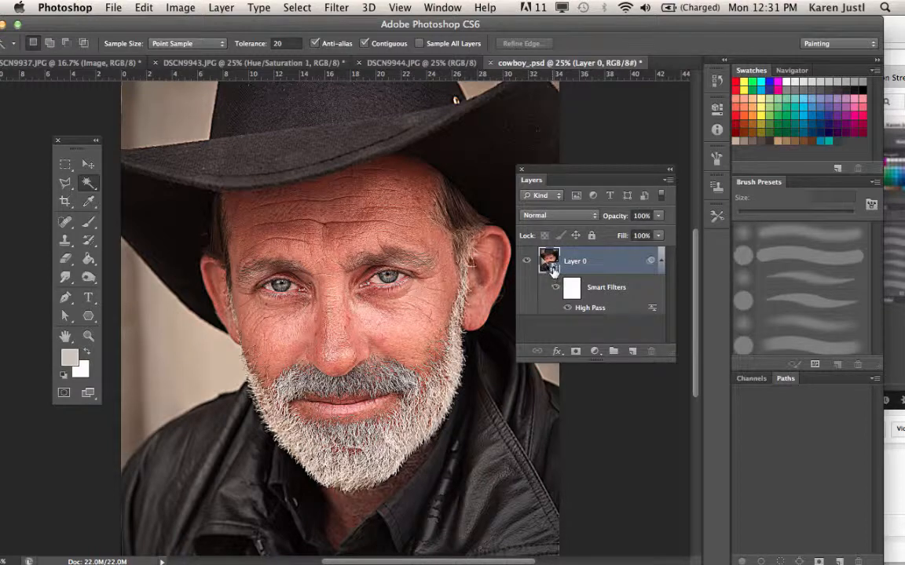
{"action": "left_click", "coordinate": [341, 8]}
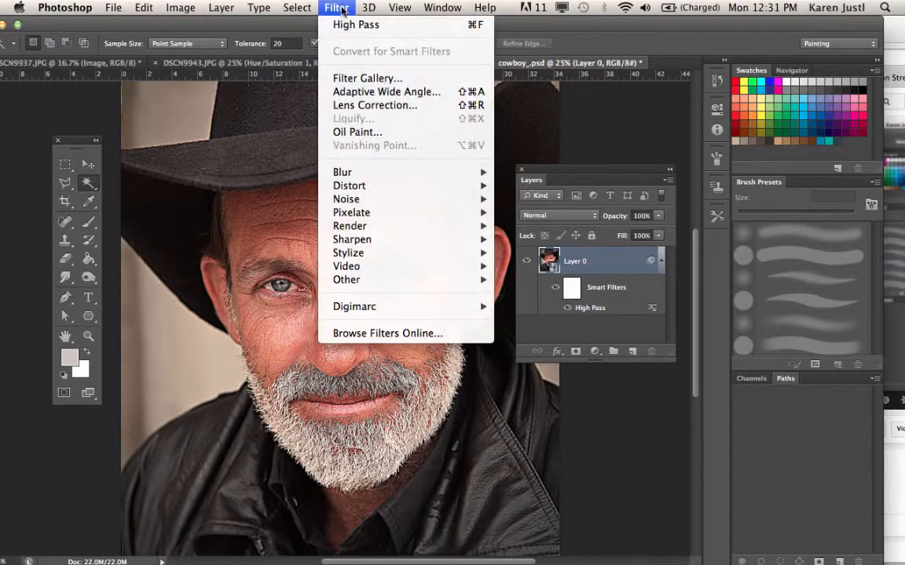
{"action": "mouse_move", "coordinate": [440, 279]}
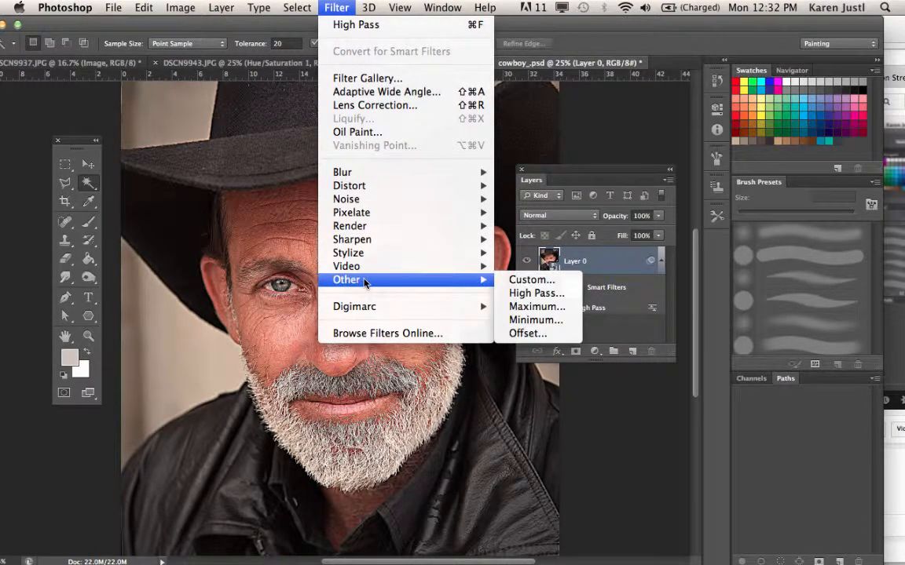
{"action": "left_click", "coordinate": [566, 294]}
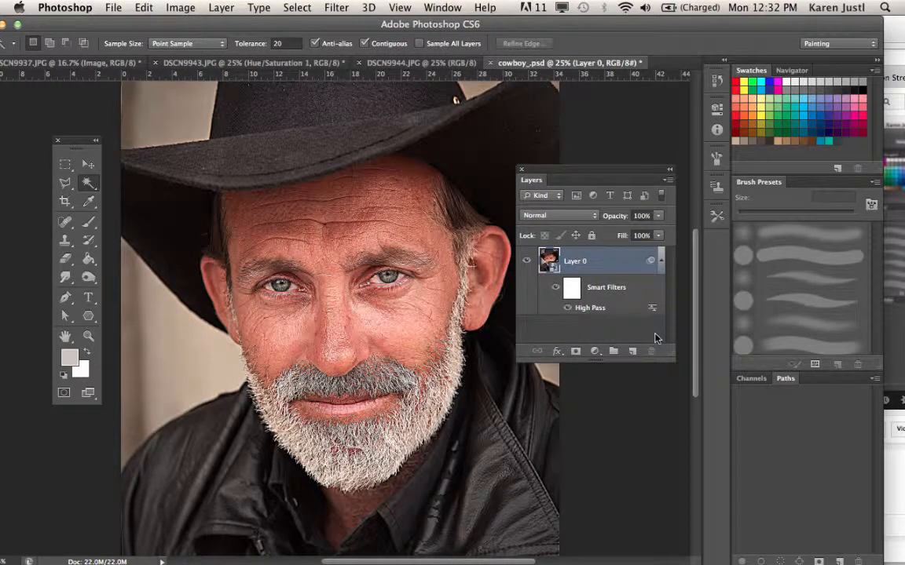
- Revert the document to its original cowboy_.psd snapshot in the history
{"action": "left_click", "coordinate": [716, 81]}
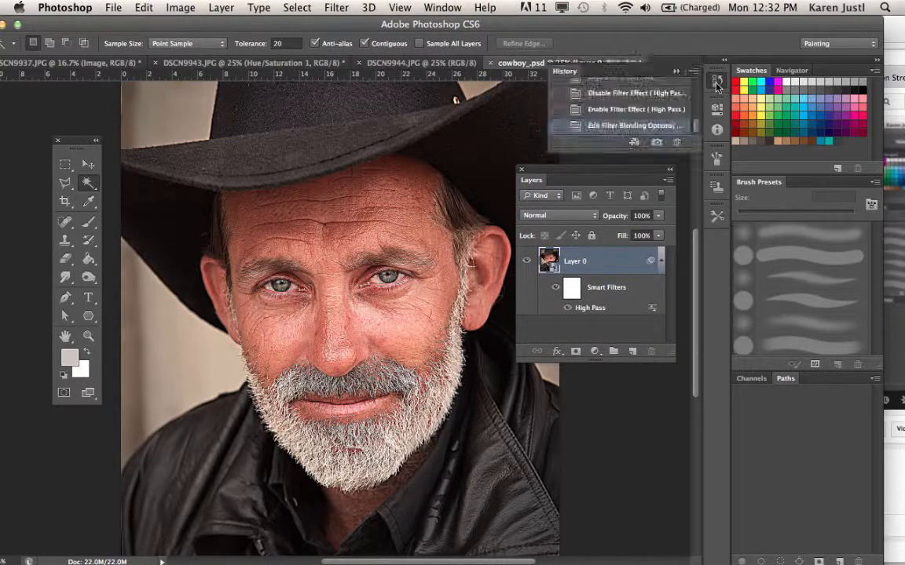
{"action": "scroll", "coordinate": [695, 87], "scroll_direction": "up", "scroll_amount": 5}
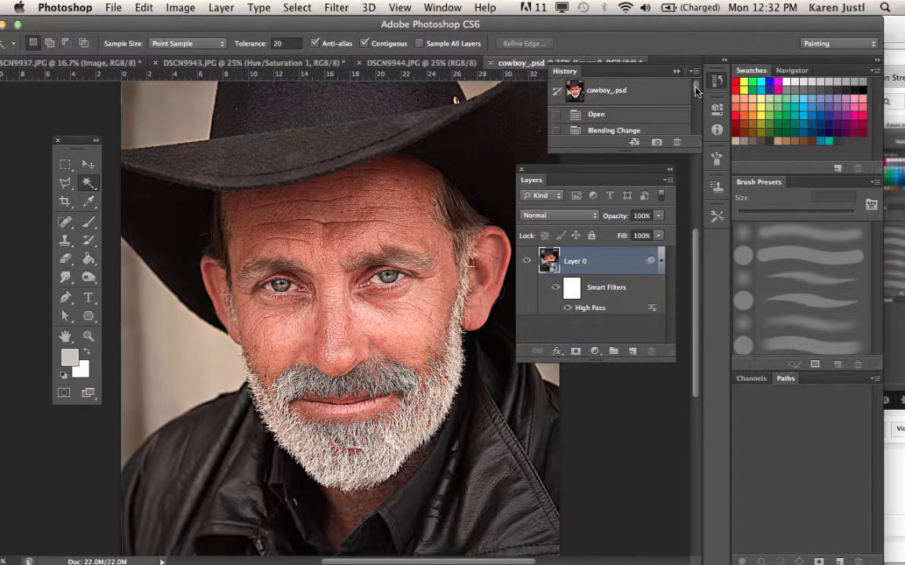
{"action": "mouse_move", "coordinate": [695, 87]}
{"action": "left_mouse_down"}
{"action": "mouse_move", "coordinate": [693, 100]}
{"action": "mouse_move", "coordinate": [695, 87]}
{"action": "left_mouse_up"}
{"action": "left_click", "coordinate": [598, 92]}
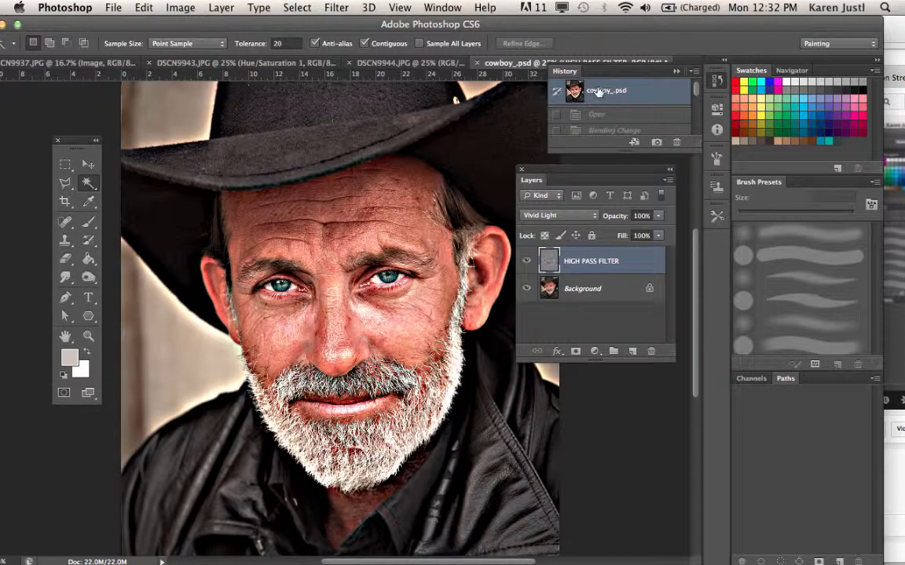
- Delete the existing HIGH PASS FILTER layer so that only the Background layer is left
{"action": "double_click", "coordinate": [579, 264]}
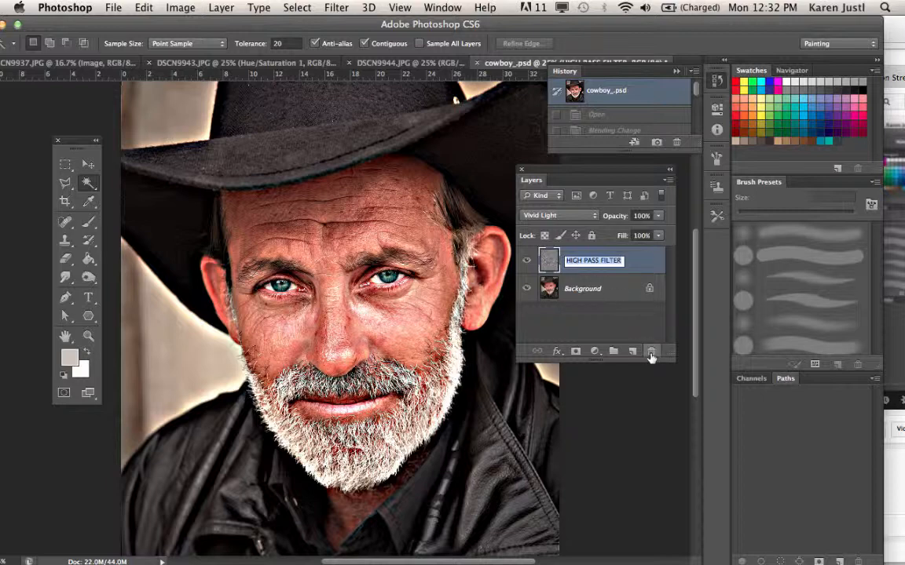
{"action": "left_click", "coordinate": [640, 261]}
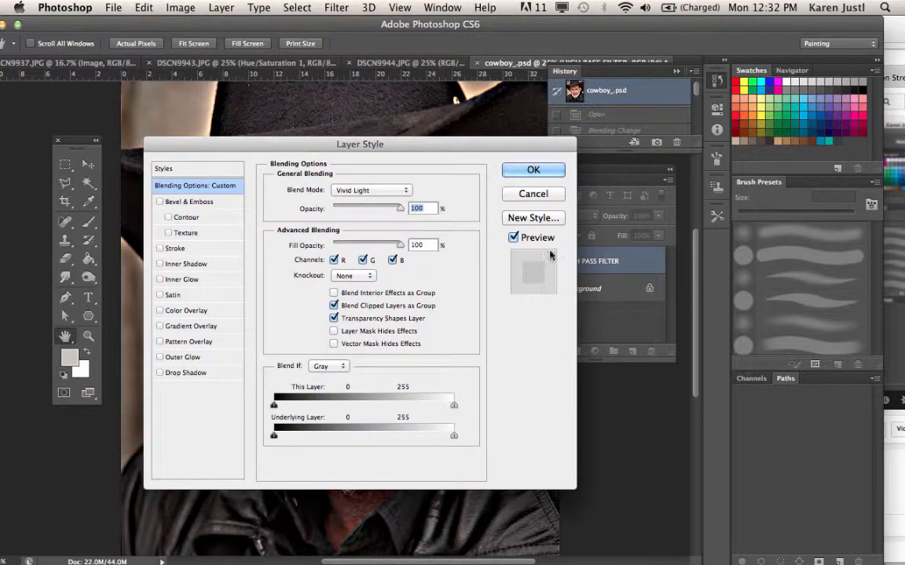
{"action": "left_click", "coordinate": [531, 194]}
{"action": "left_click_drag", "start_coordinate": [642, 259], "coordinate": [651, 351]}
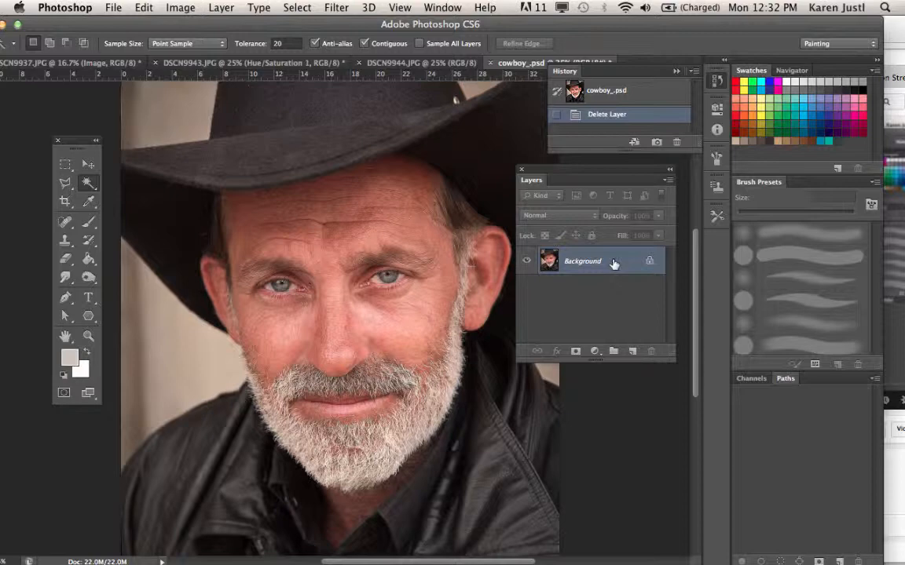
- Duplicate the Background layer and apply the High Pass filter to the copy with a radius slightly above 6.8 pixels
{"action": "key", "text": "super+j"}
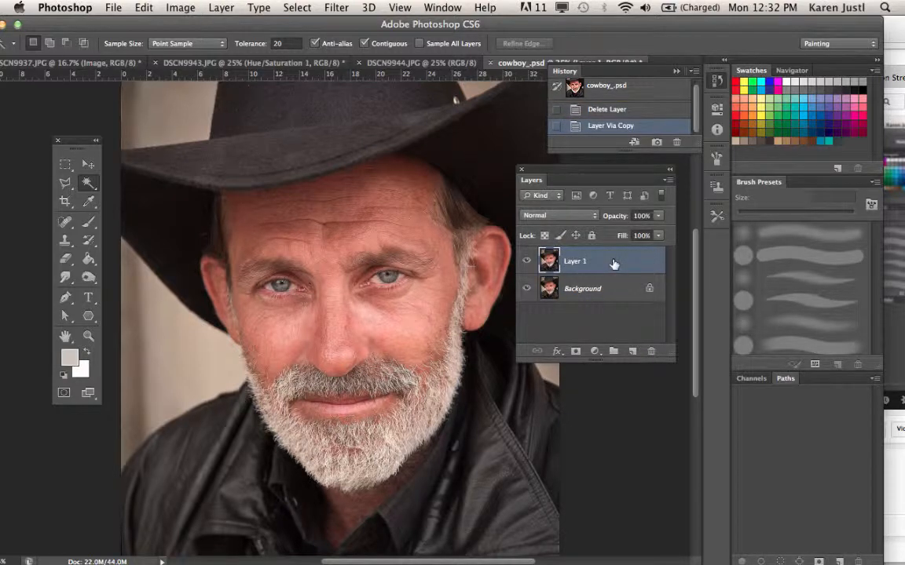
{"action": "left_click", "coordinate": [332, 7]}
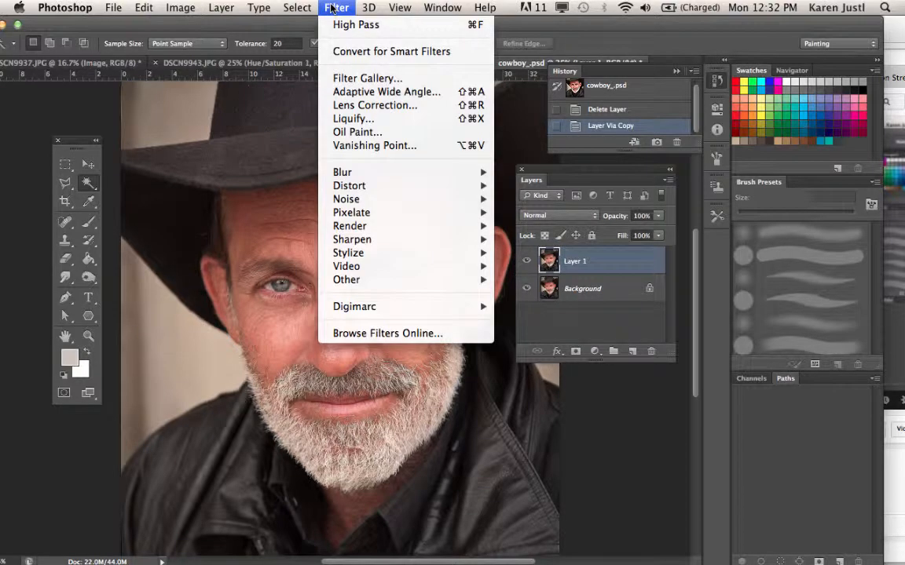
{"action": "mouse_move", "coordinate": [408, 280]}
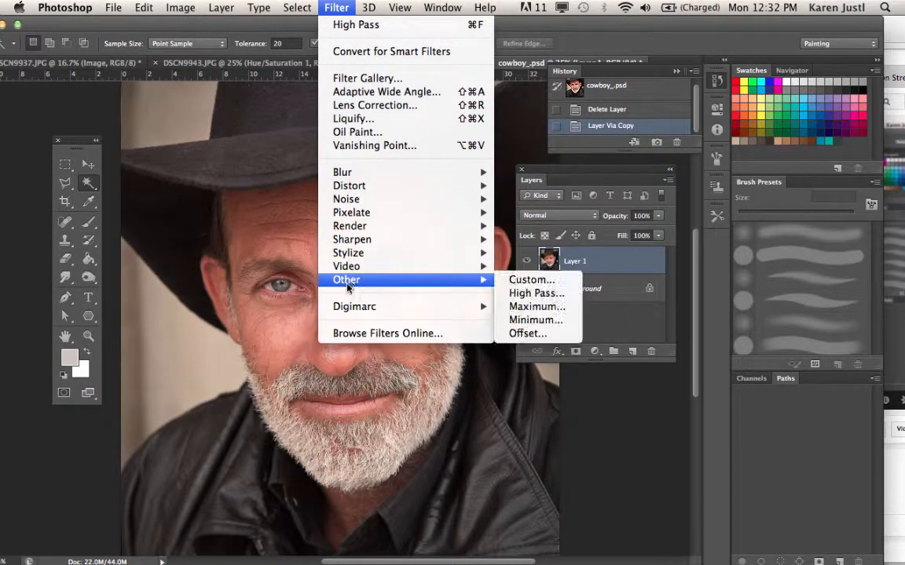
{"action": "left_click", "coordinate": [547, 295]}
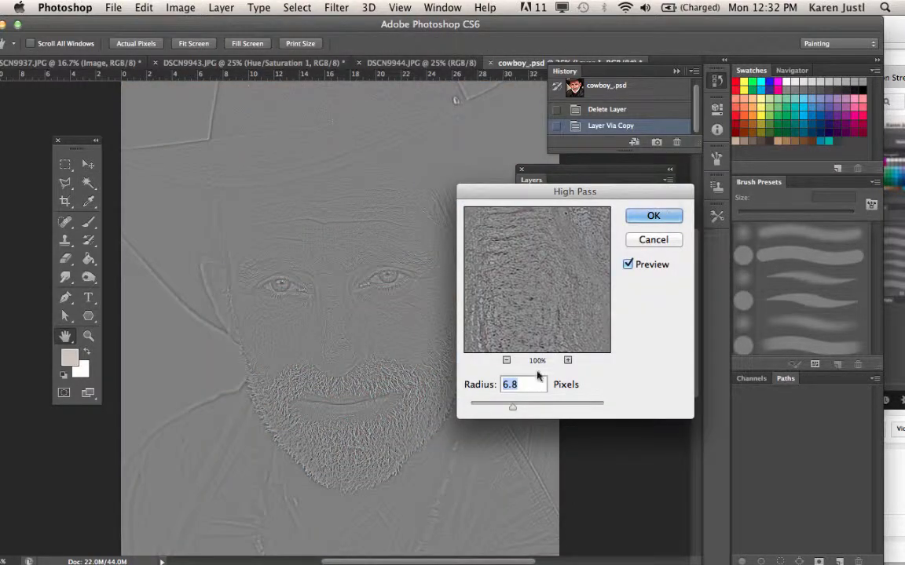
{"action": "mouse_move", "coordinate": [511, 410]}
{"action": "left_mouse_down"}
{"action": "mouse_move", "coordinate": [549, 409]}
{"action": "mouse_move", "coordinate": [509, 410]}
{"action": "mouse_move", "coordinate": [519, 407]}
{"action": "left_mouse_up"}
{"action": "left_click", "coordinate": [653, 216]}
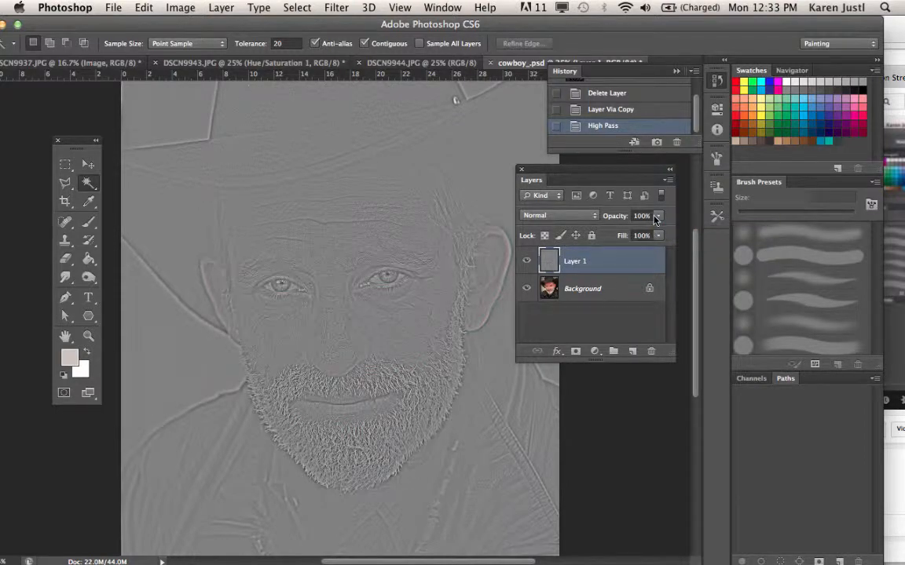
- Set the blending mode of Layer 1 to Vivid Light and compare the portrait with the layer hidden and shown
{"action": "left_click", "coordinate": [562, 217]}
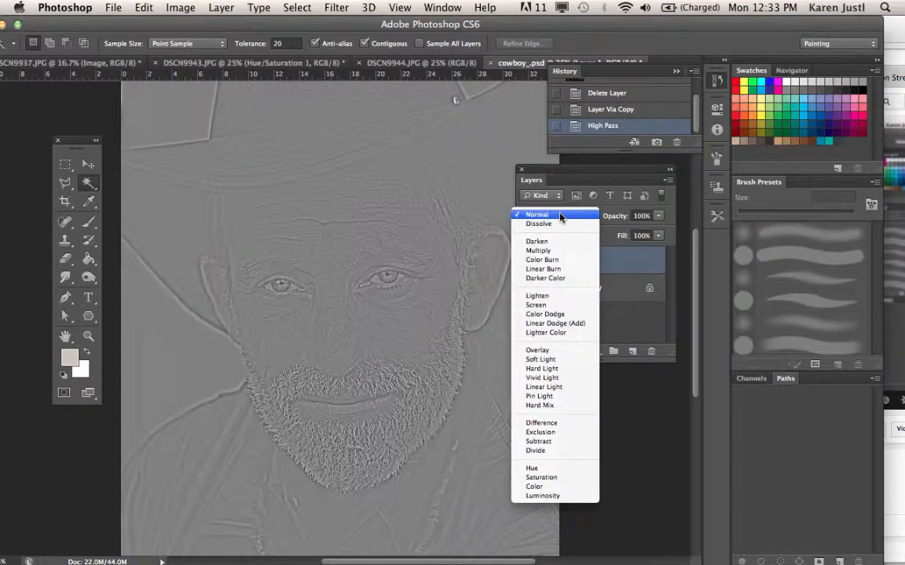
{"action": "left_click", "coordinate": [528, 382]}
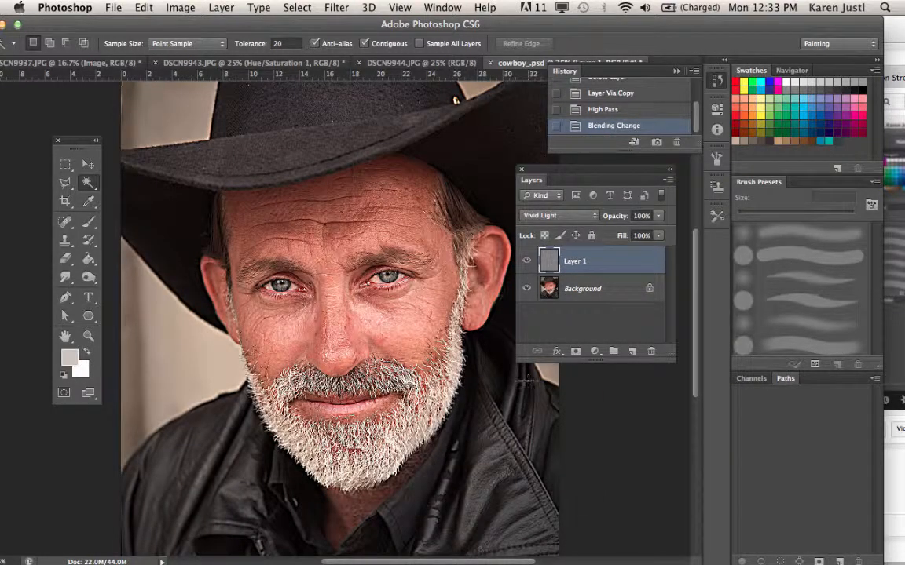
{"action": "left_click", "coordinate": [526, 264]}
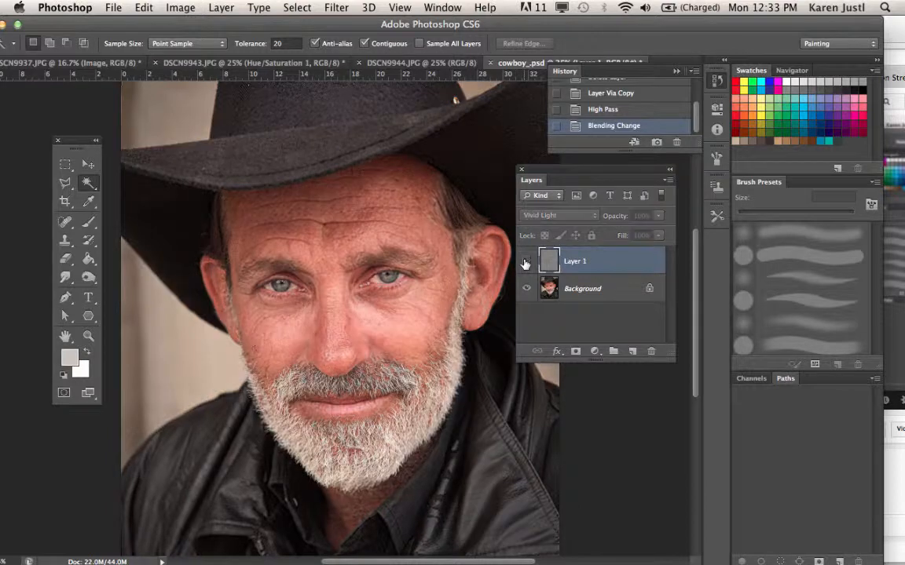
{"action": "left_click", "coordinate": [525, 264]}
{"action": "left_click", "coordinate": [526, 264]}
{"action": "left_click", "coordinate": [525, 264]}
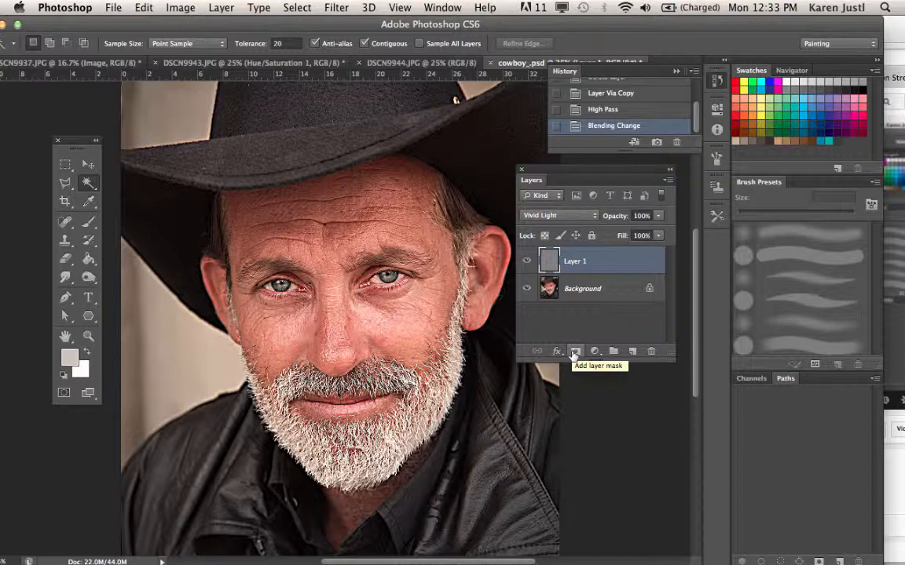
- Add a white layer mask to Layer 1, activate the Brush tool and check the mask on its own
{"action": "left_click", "coordinate": [574, 353]}
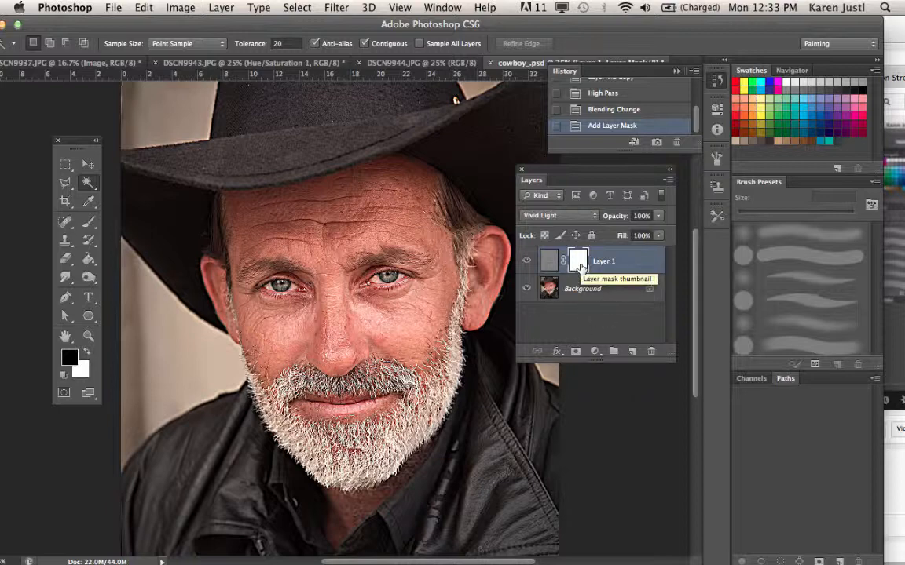
{"action": "left_click", "coordinate": [87, 225]}
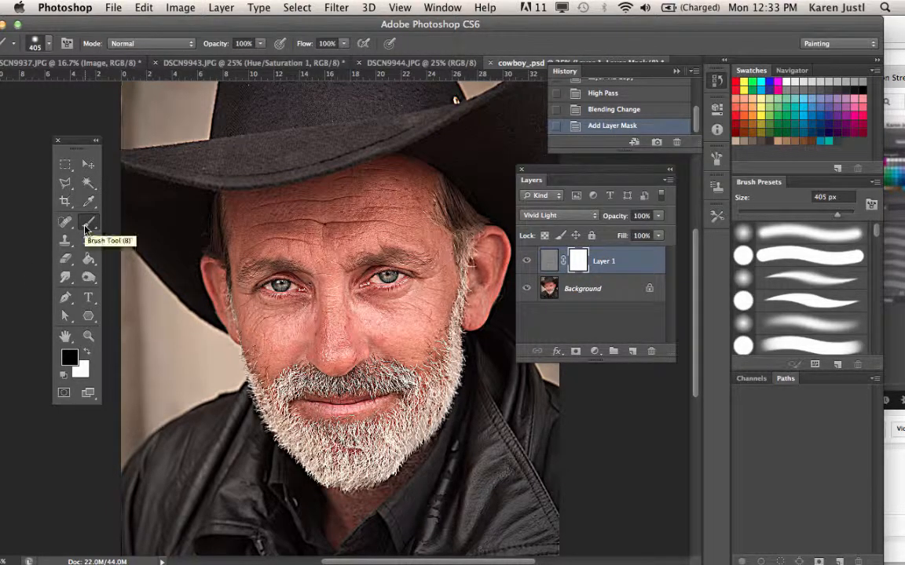
{"action": "left_click", "coordinate": [48, 46]}
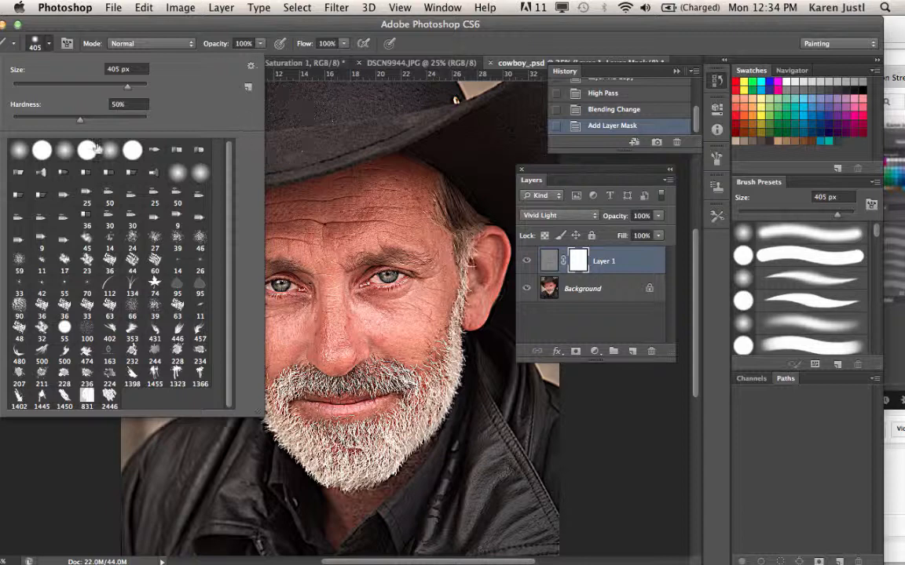
{"action": "left_click", "coordinate": [466, 46]}
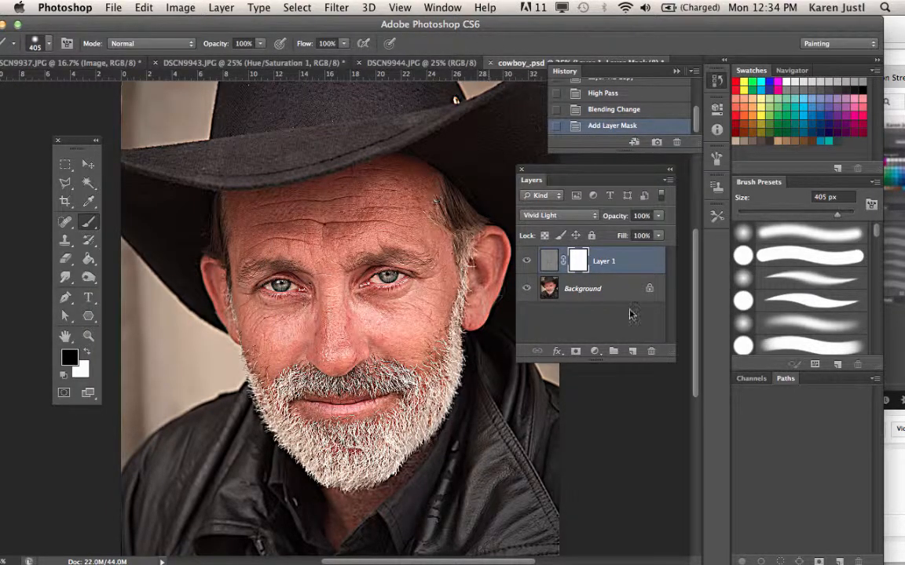
{"action": "left_click", "coordinate": [577, 267], "text": "alt"}
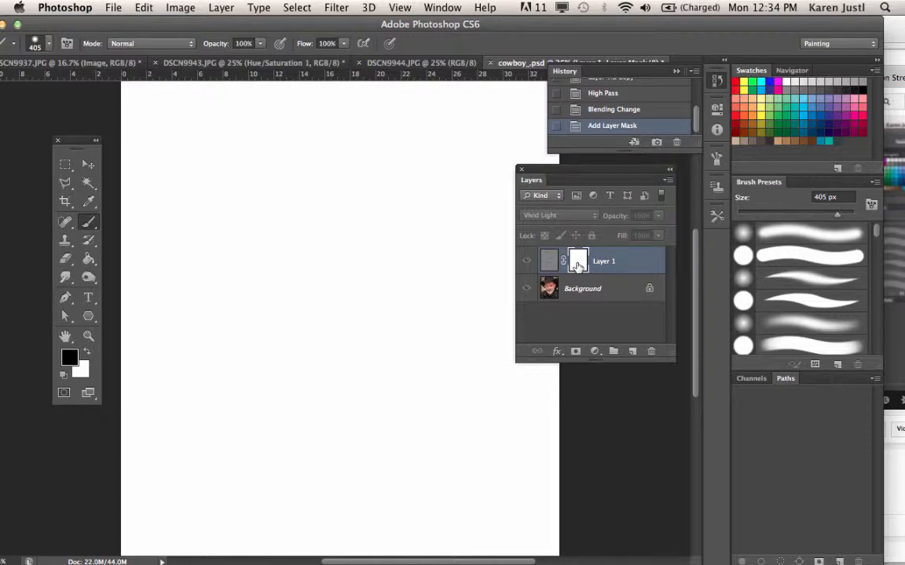
{"action": "left_click", "coordinate": [577, 264], "text": "alt"}
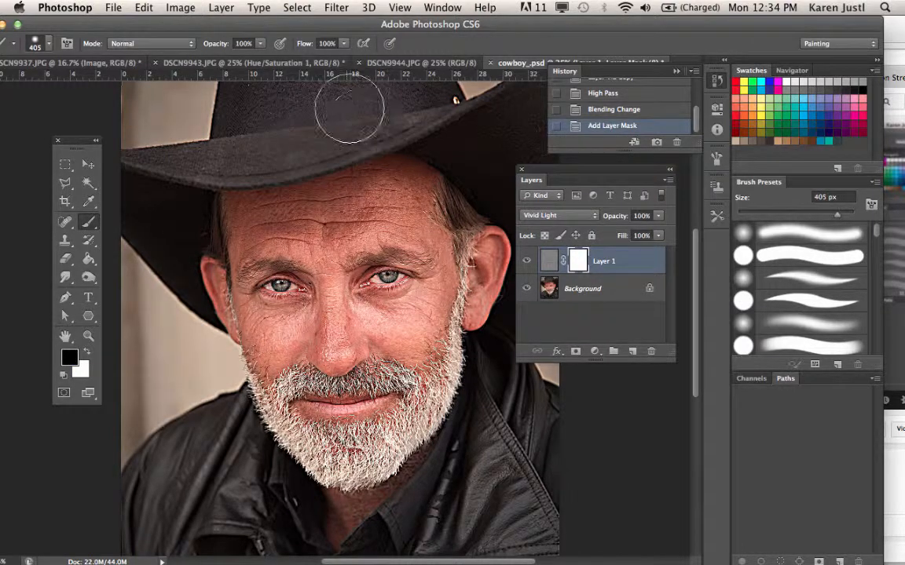
- Paint black on the Layer 1 mask over the hat's crown and brim, reducing the brush size to 150 px for the edges
{"action": "mouse_move", "coordinate": [350, 110]}
{"action": "left_mouse_down"}
{"action": "mouse_move", "coordinate": [258, 99]}
{"action": "mouse_move", "coordinate": [250, 118]}
{"action": "mouse_move", "coordinate": [247, 104]}
{"action": "mouse_move", "coordinate": [238, 135]}
{"action": "mouse_move", "coordinate": [339, 107]}
{"action": "mouse_move", "coordinate": [418, 95]}
{"action": "left_mouse_up"}
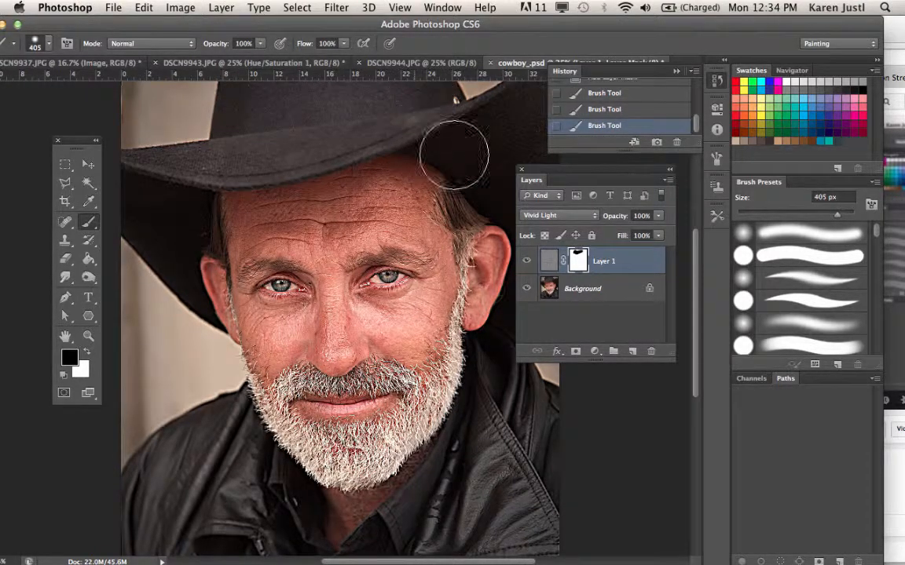
{"action": "mouse_move", "coordinate": [454, 155]}
{"action": "left_mouse_down"}
{"action": "mouse_move", "coordinate": [567, 102]}
{"action": "mouse_move", "coordinate": [513, 171]}
{"action": "left_mouse_up"}
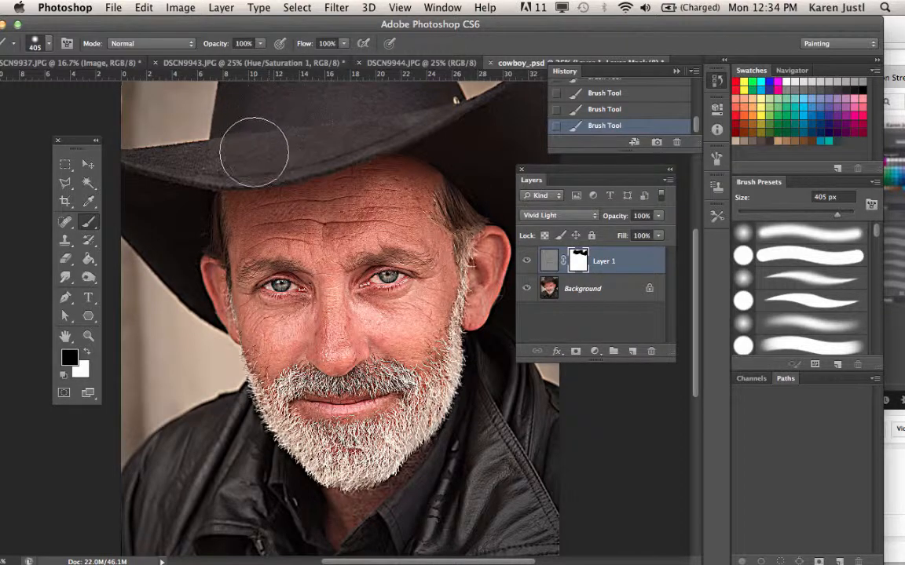
{"action": "key", "text": "bracketleft"}
{"action": "key", "text": "bracketleft"}
{"action": "key", "text": "bracketleft"}
{"action": "key", "text": "bracketleft"}
{"action": "key", "text": "bracketleft"}
{"action": "key", "text": "bracketleft"}
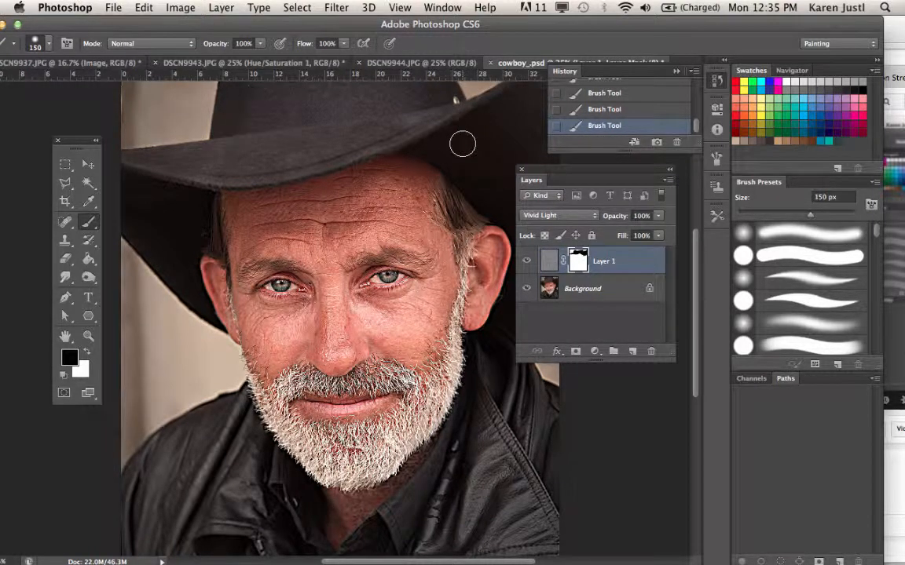
- Examine the painted mask on its own and inspect the hat's fabric and edges up close for areas the brush missed
{"action": "left_click", "coordinate": [578, 267], "text": "alt"}
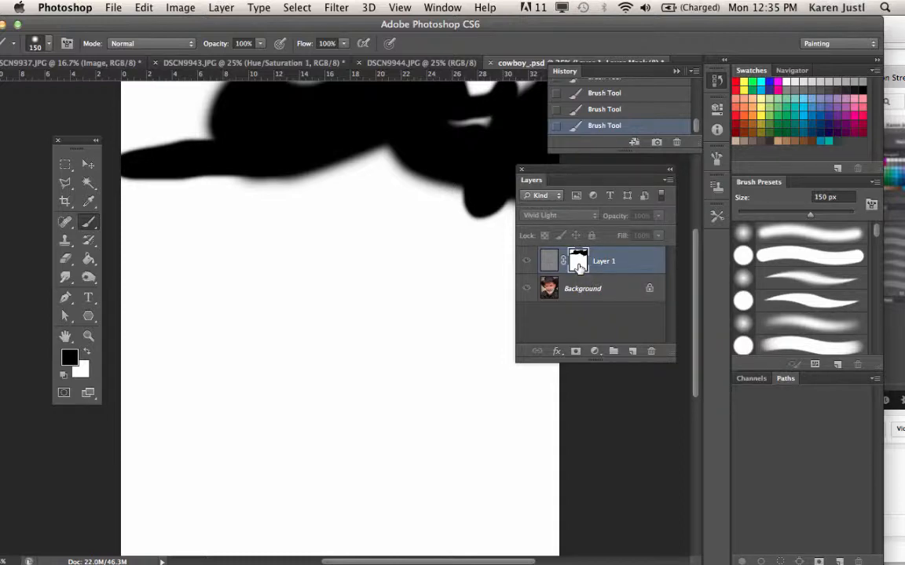
{"action": "left_click", "coordinate": [578, 266], "text": "alt"}
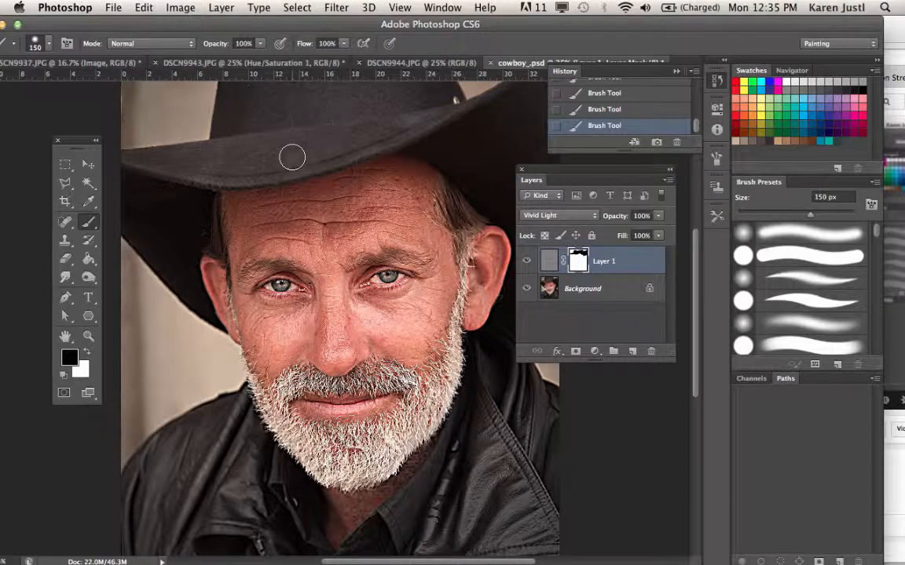
{"action": "key", "text": "super+equal"}
{"action": "key", "text": "super+equal"}
{"action": "key", "text": "super+equal"}
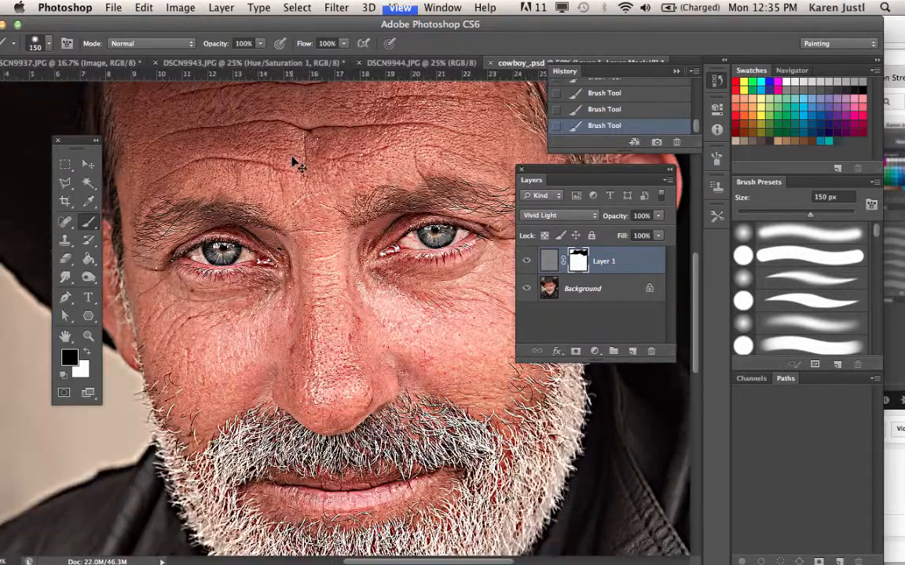
{"action": "left_click_drag", "start_coordinate": [257, 172], "coordinate": [520, 311]}
{"action": "left_click_drag", "start_coordinate": [294, 185], "coordinate": [317, 272]}
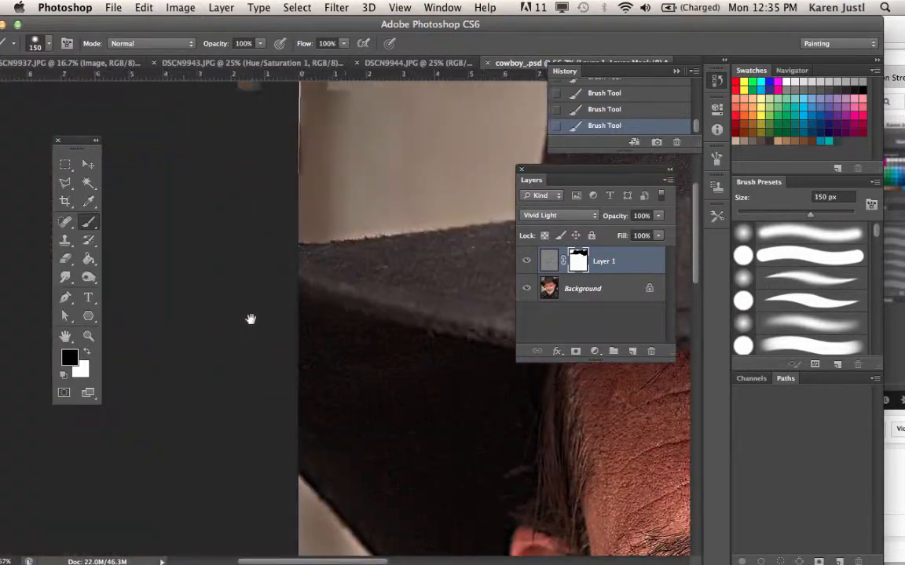
{"action": "left_click_drag", "start_coordinate": [473, 275], "coordinate": [257, 351]}
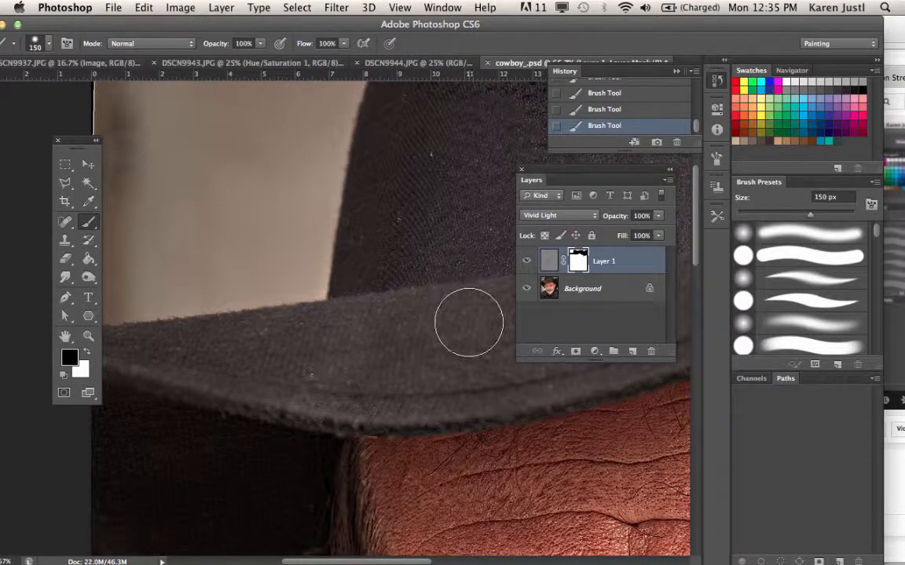
{"action": "left_click", "coordinate": [579, 264], "text": "alt"}
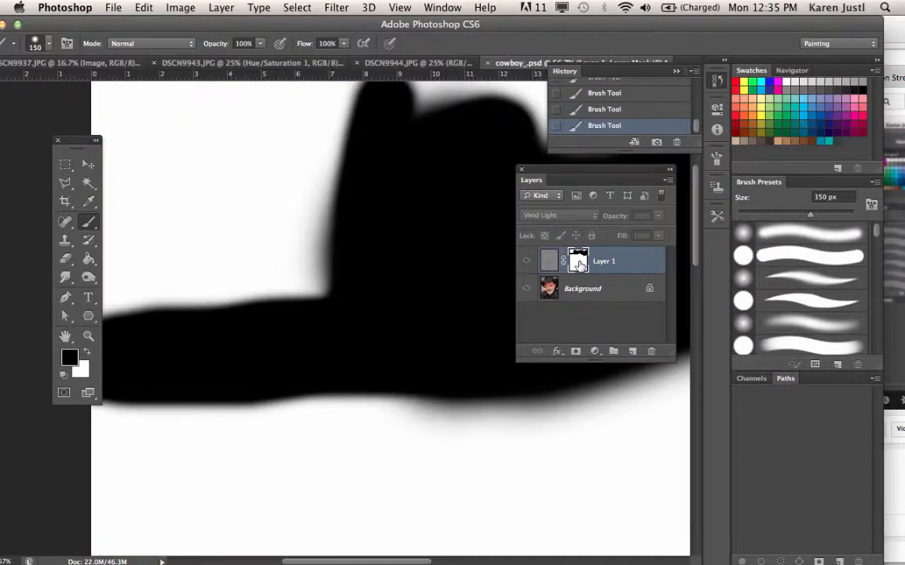
{"action": "left_click", "coordinate": [579, 264], "text": "alt"}
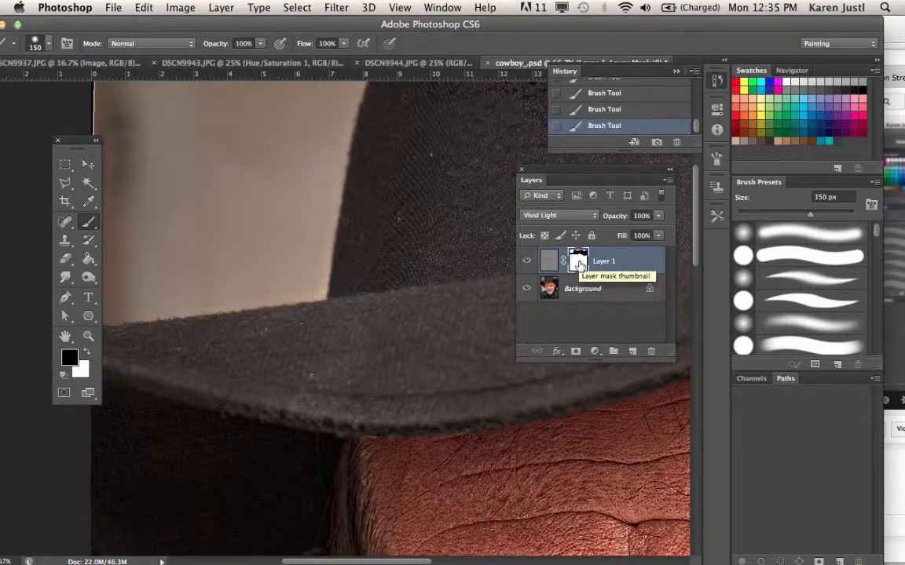
{"action": "left_click_drag", "start_coordinate": [477, 119], "coordinate": [357, 266]}
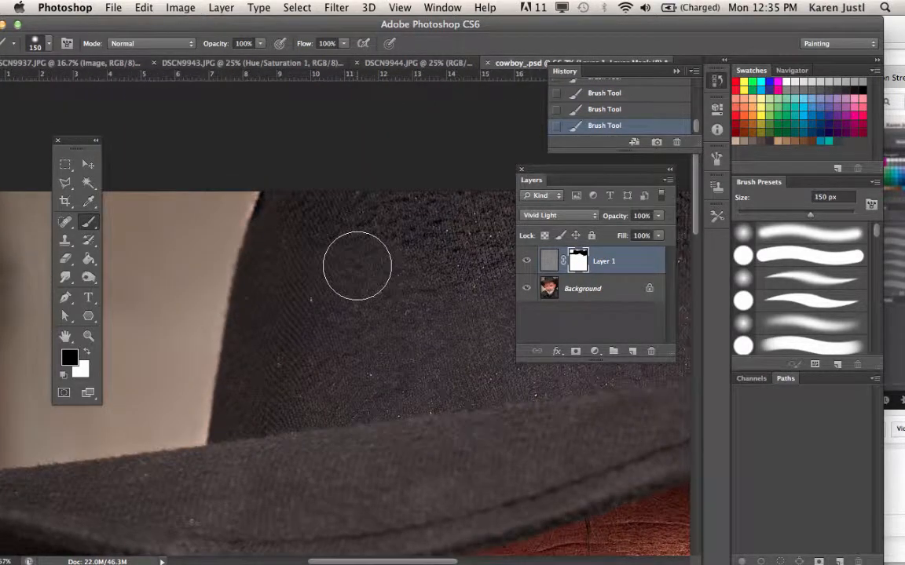
{"action": "mouse_move", "coordinate": [429, 202]}
{"action": "left_mouse_down"}
{"action": "mouse_move", "coordinate": [388, 266]}
{"action": "mouse_move", "coordinate": [315, 280]}
{"action": "mouse_move", "coordinate": [378, 313]}
{"action": "mouse_move", "coordinate": [208, 365]}
{"action": "mouse_move", "coordinate": [186, 329]}
{"action": "mouse_move", "coordinate": [191, 320]}
{"action": "mouse_move", "coordinate": [170, 307]}
{"action": "mouse_move", "coordinate": [228, 363]}
{"action": "left_mouse_up"}
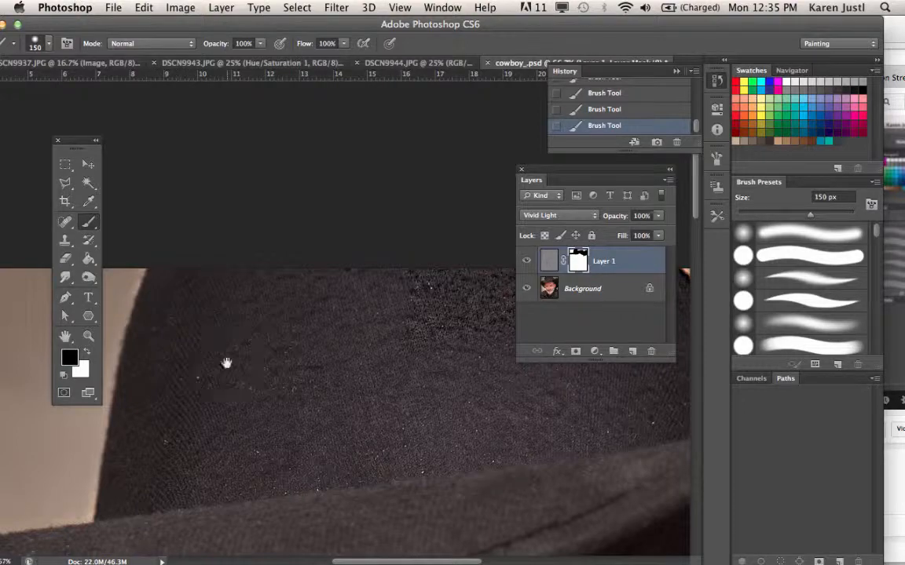
{"action": "left_click_drag", "start_coordinate": [446, 357], "coordinate": [276, 228]}
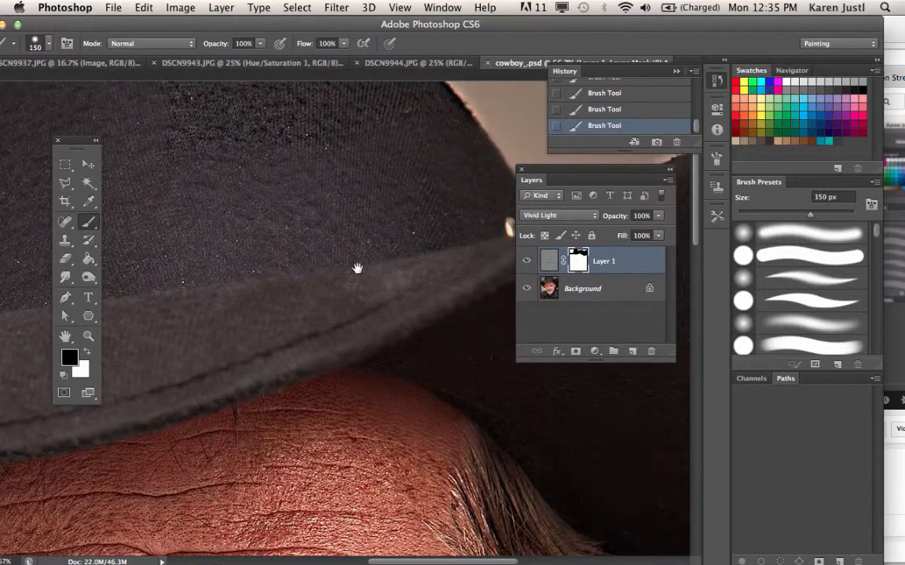
{"action": "mouse_move", "coordinate": [353, 269]}
{"action": "left_mouse_down"}
{"action": "mouse_move", "coordinate": [238, 349]}
{"action": "mouse_move", "coordinate": [343, 293]}
{"action": "mouse_move", "coordinate": [287, 363]}
{"action": "mouse_move", "coordinate": [208, 341]}
{"action": "mouse_move", "coordinate": [379, 293]}
{"action": "left_mouse_up"}
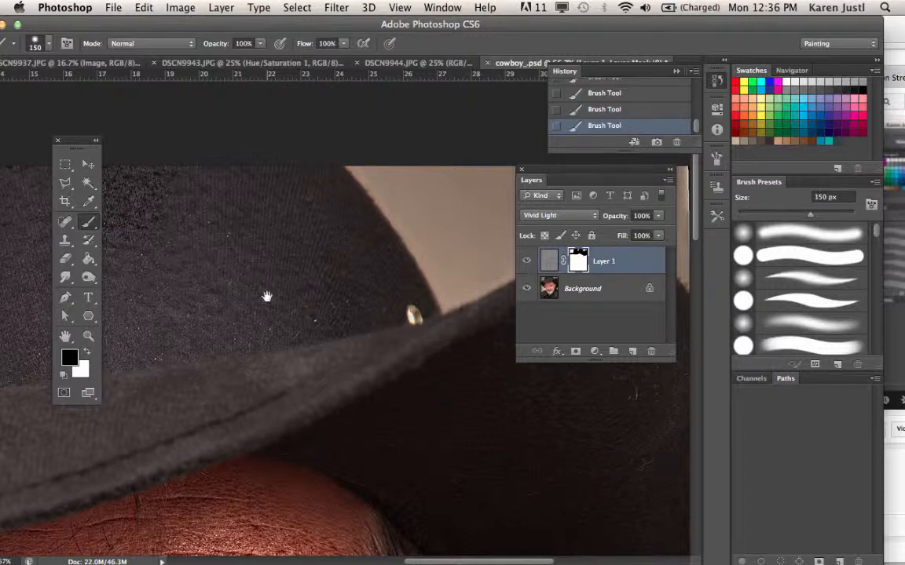
- Inspect the hat and facial skin up close, and view the whole Layer 1 mask on its own before returning to the portrait
{"action": "left_click_drag", "start_coordinate": [268, 297], "coordinate": [477, 333]}
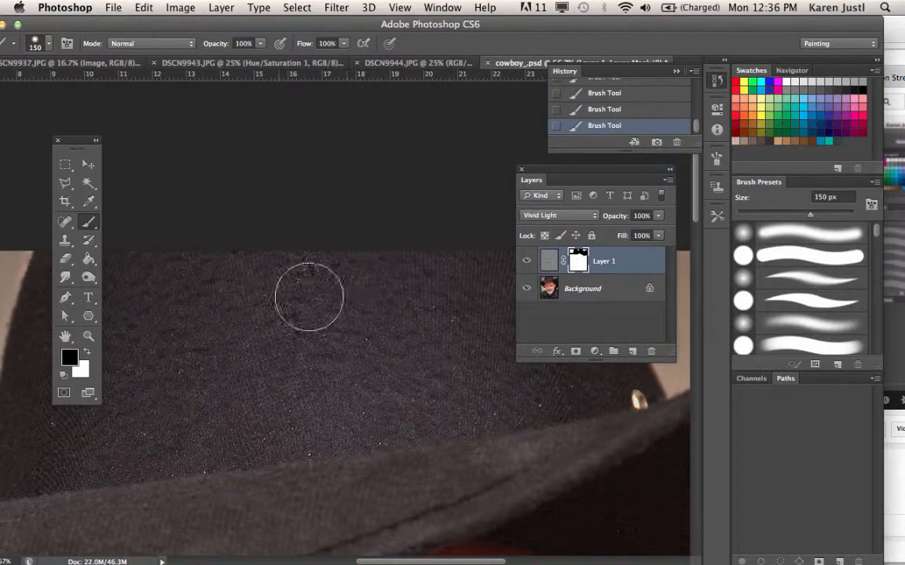
{"action": "left_click_drag", "start_coordinate": [384, 442], "coordinate": [388, 180]}
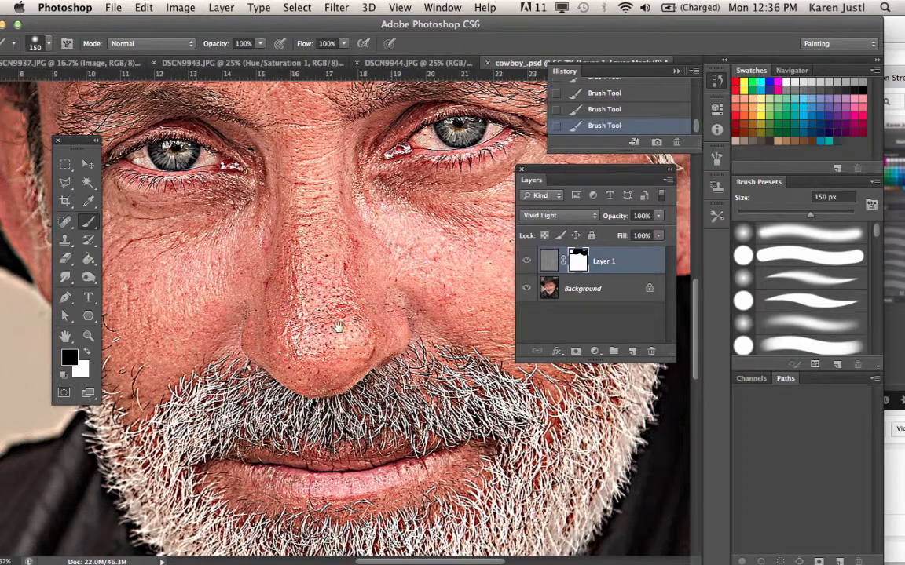
{"action": "left_click_drag", "start_coordinate": [338, 326], "coordinate": [291, 297]}
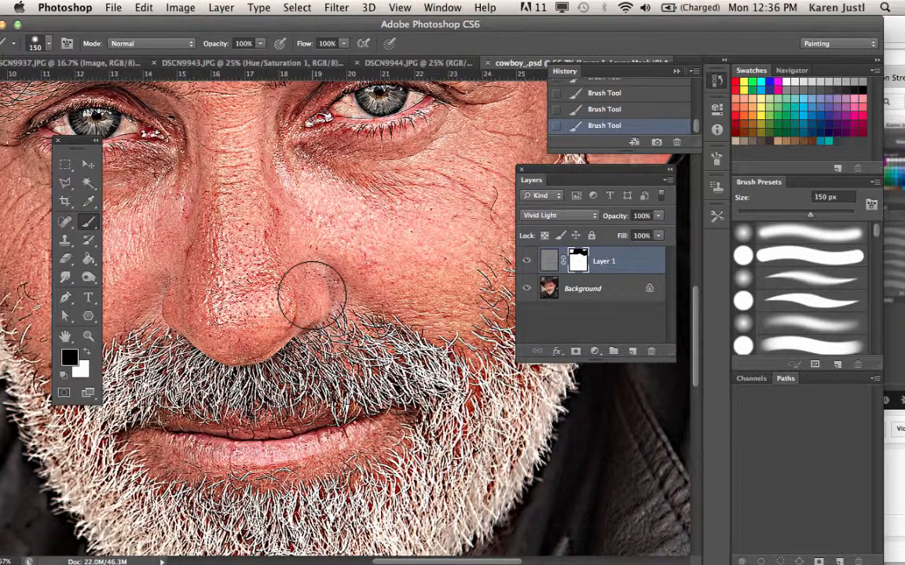
{"action": "left_click", "coordinate": [578, 262], "text": "alt"}
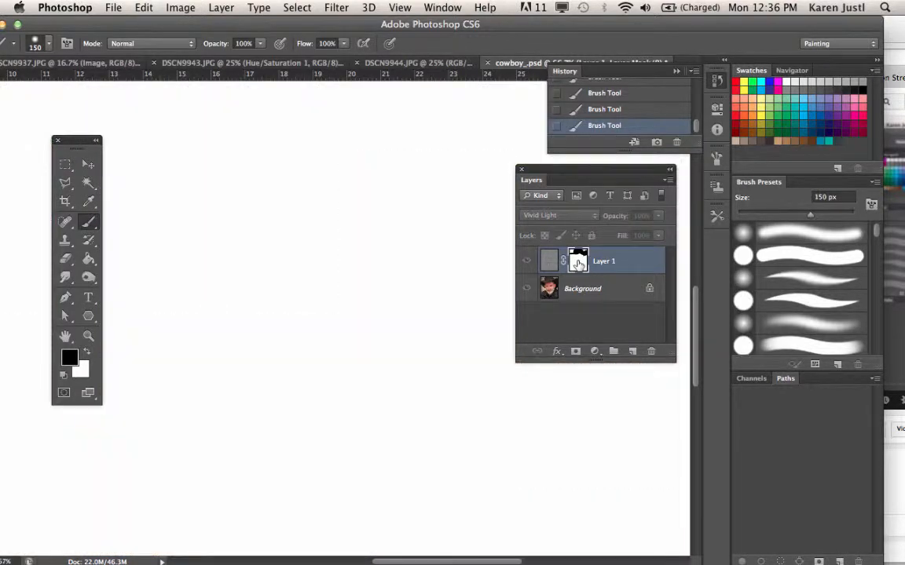
{"action": "key", "text": "super+minus"}
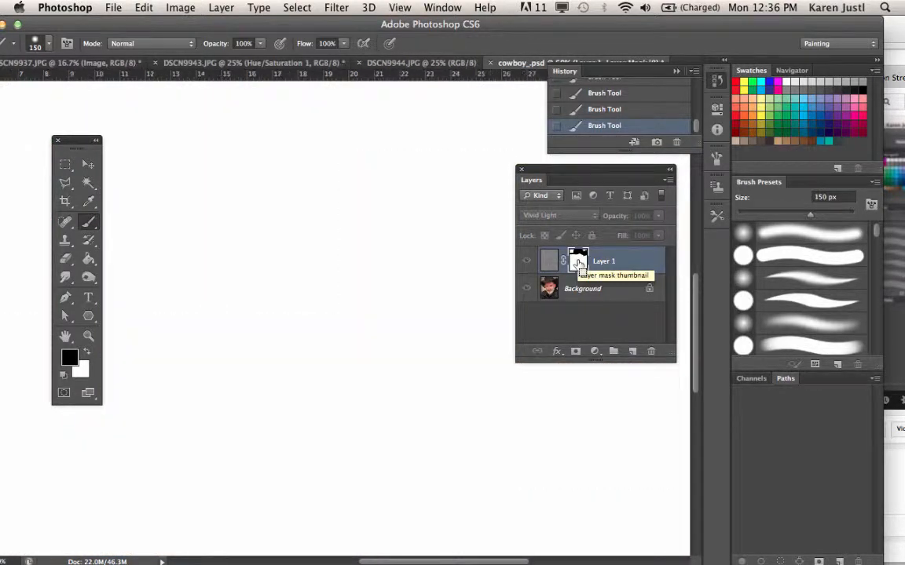
{"action": "key", "text": "super+minus"}
{"action": "key", "text": "super+minus"}
{"action": "key", "text": "super+minus"}
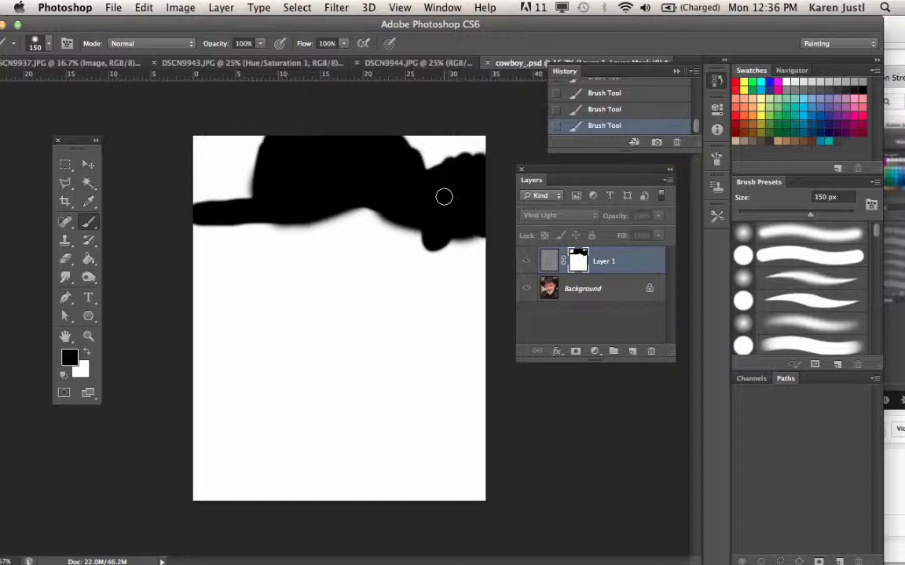
{"action": "left_click", "coordinate": [578, 261], "text": "alt"}
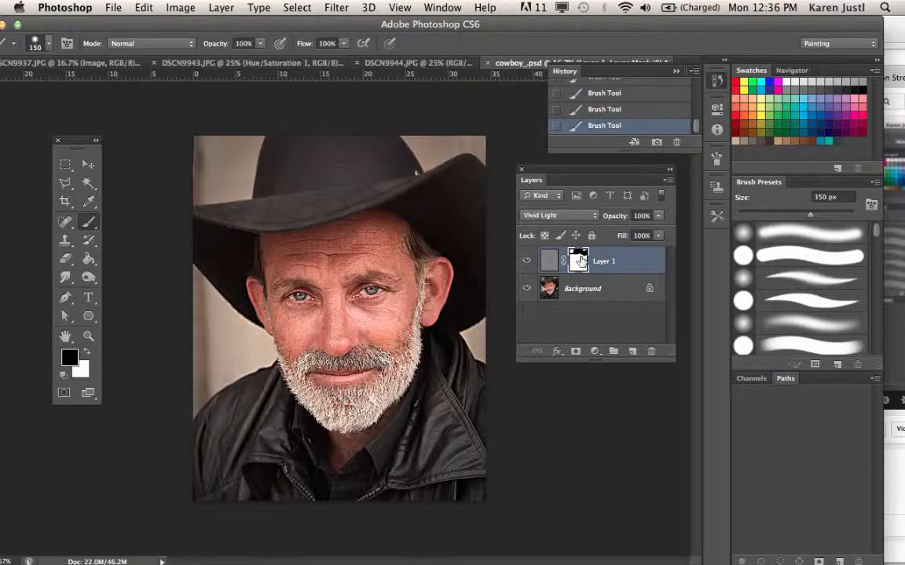
- Examine the sharpened skin around the eyes and nose against the mask shown alone, undoing the accidental clipping mask on Layer 1
{"action": "key", "text": "super+equal"}
{"action": "key", "text": "super+equal"}
{"action": "key", "text": "super+equal"}
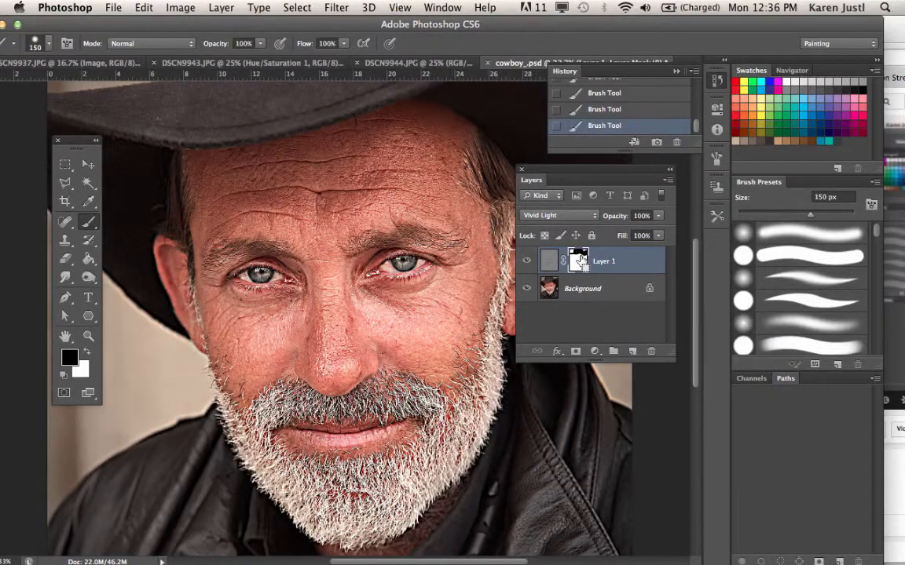
{"action": "key", "text": "super+equal"}
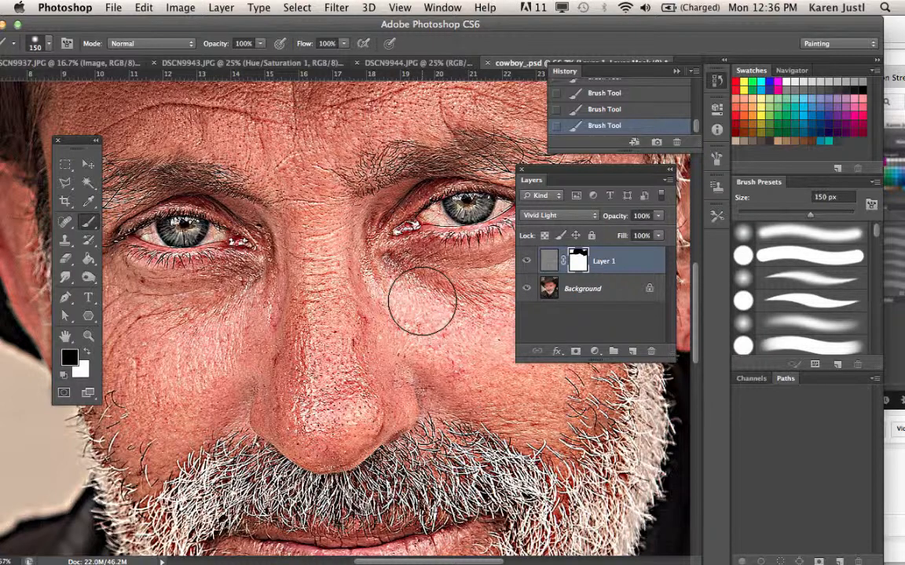
{"action": "left_click", "coordinate": [578, 264], "text": "alt"}
{"action": "key", "text": "super+0"}
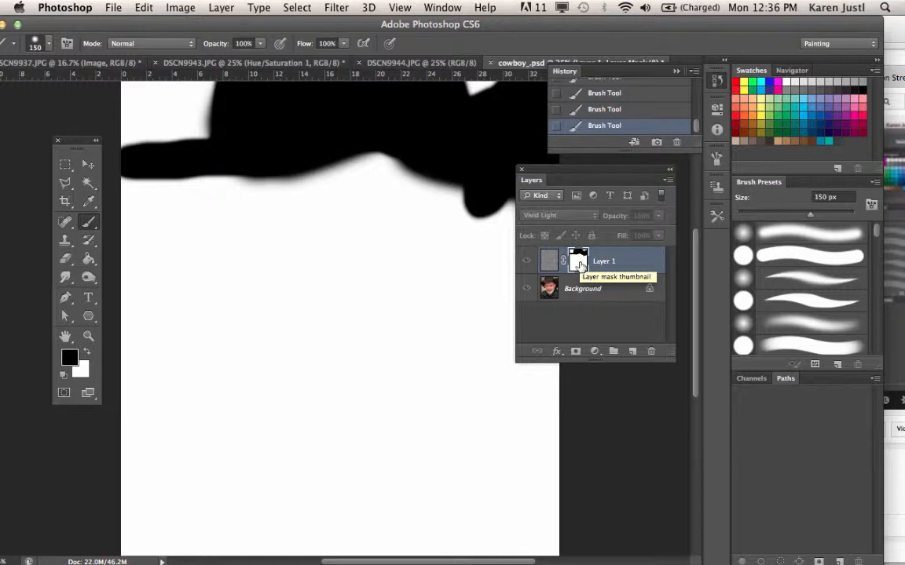
{"action": "left_click", "coordinate": [44, 43]}
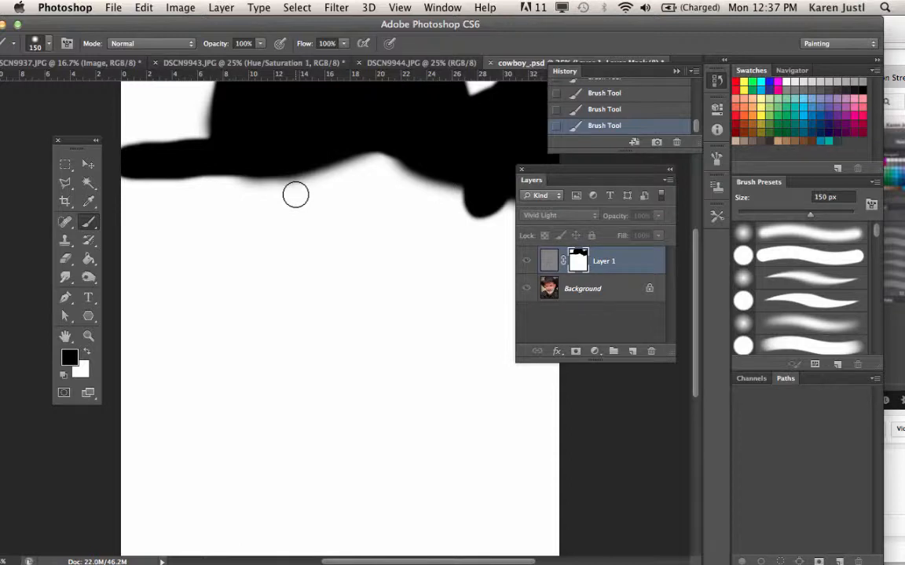
{"action": "left_click", "coordinate": [585, 275], "text": "alt"}
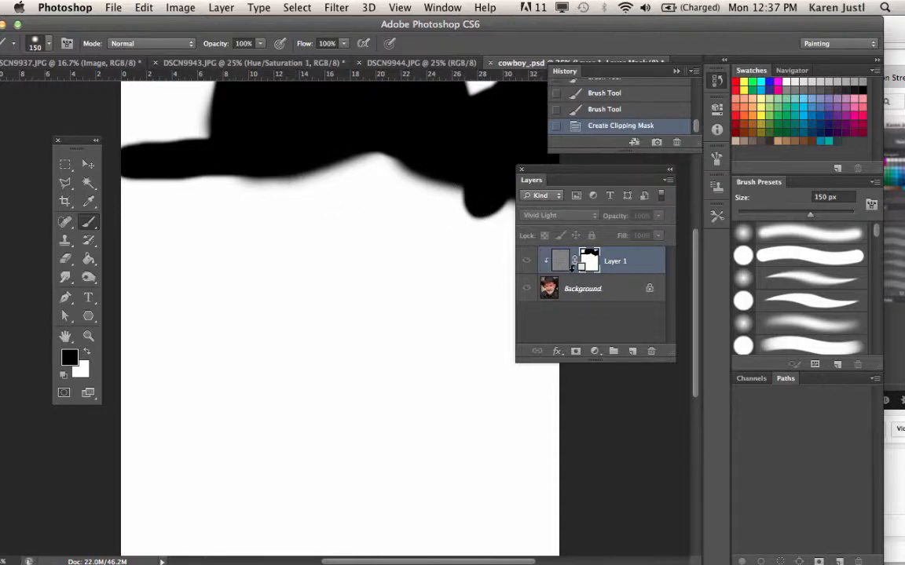
{"action": "key", "text": "super+z"}
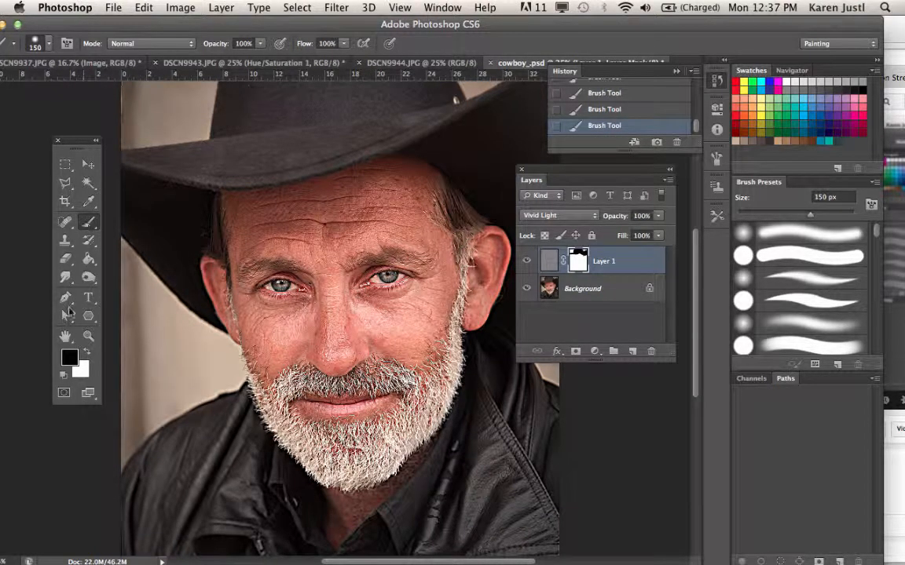
- Set the brush opacity to 50% and paint black on the Layer 1 mask over the cheek below the man's left eye
{"action": "left_click", "coordinate": [260, 43]}
{"action": "left_click_drag", "start_coordinate": [264, 56], "coordinate": [230, 61]}
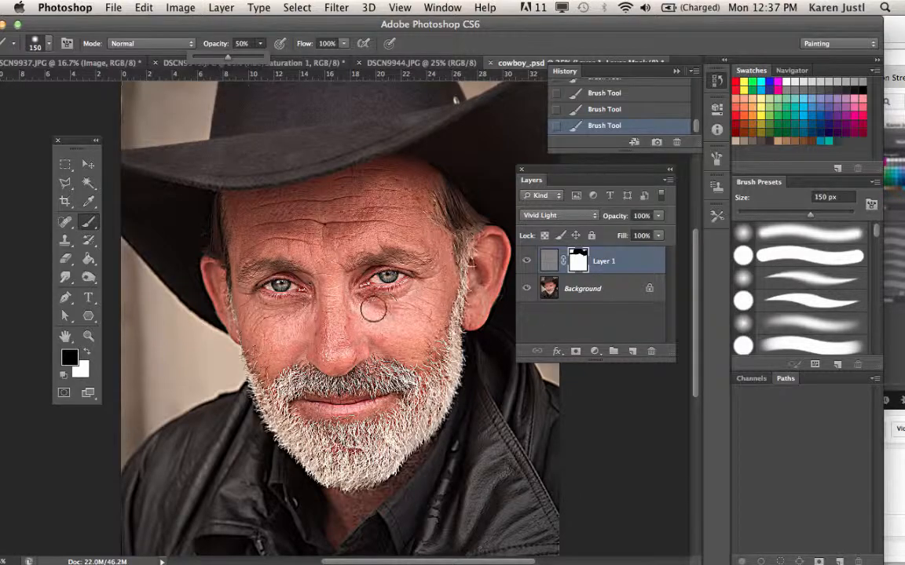
{"action": "key", "text": "super+equal"}
{"action": "key", "text": "super+equal"}
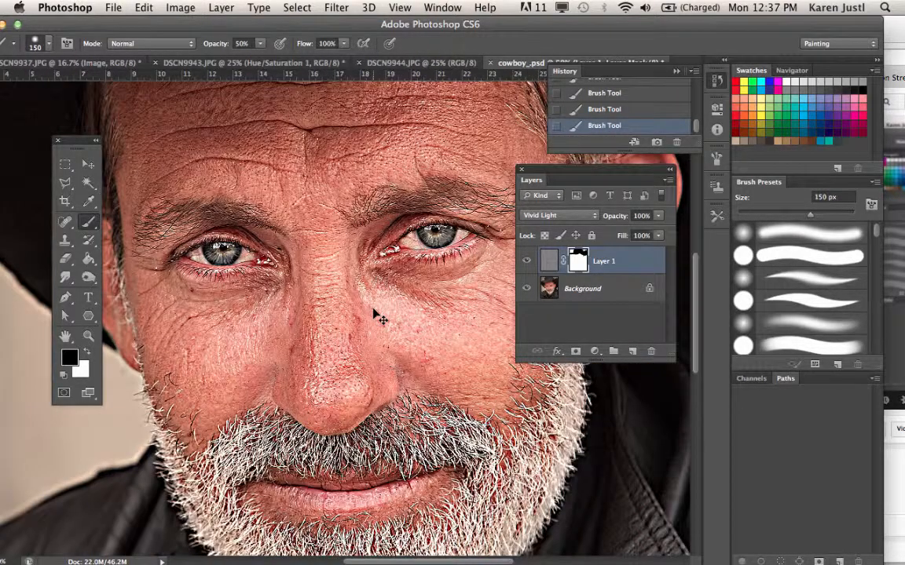
{"action": "key", "text": "super+equal"}
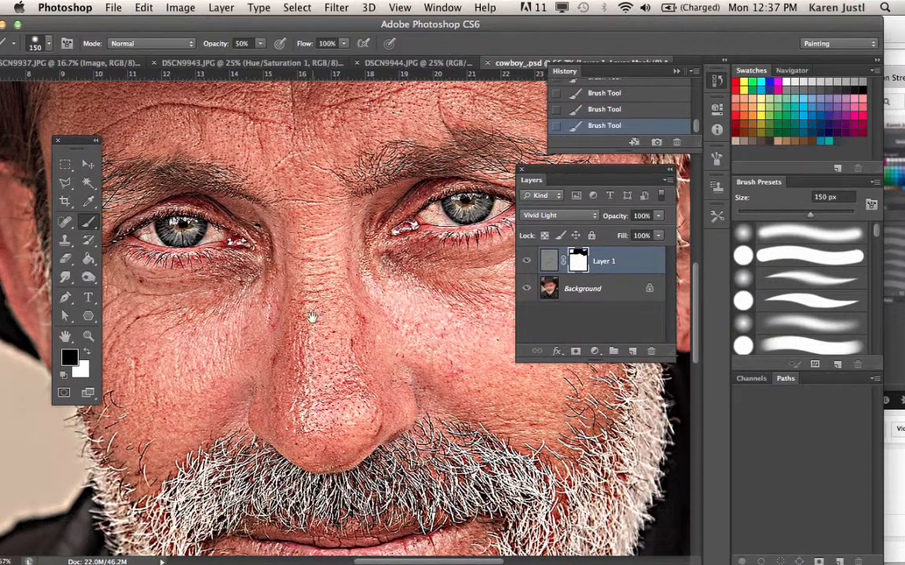
{"action": "scroll", "coordinate": [312, 316], "scroll_direction": "right", "scroll_amount": 5}
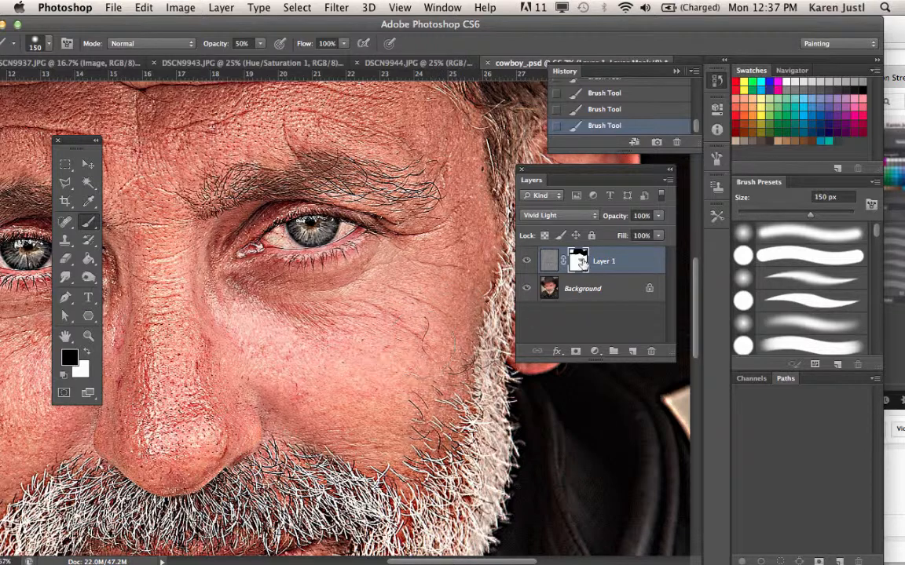
- View the Layer 1 mask on its own to compare the gray cheek area with the black hat area, and return to the portrait
{"action": "left_click", "coordinate": [579, 267], "text": "alt"}
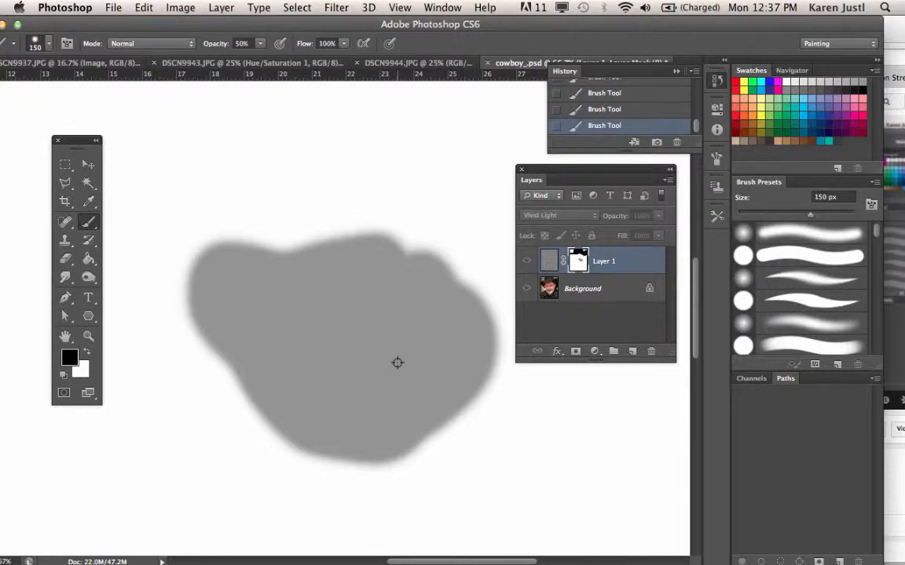
{"action": "key", "text": "super+minus"}
{"action": "key", "text": "super+minus"}
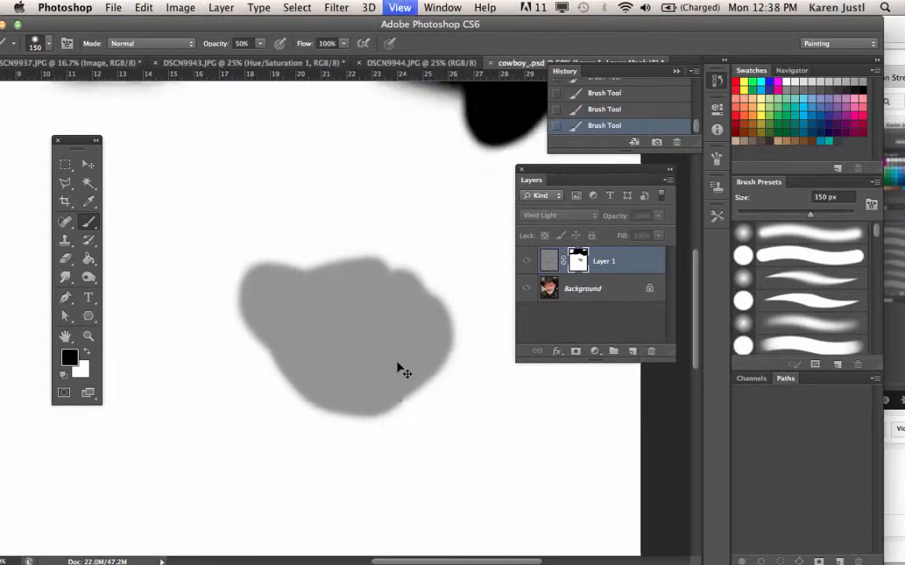
{"action": "key", "text": "super+minus"}
{"action": "key", "text": "super+minus"}
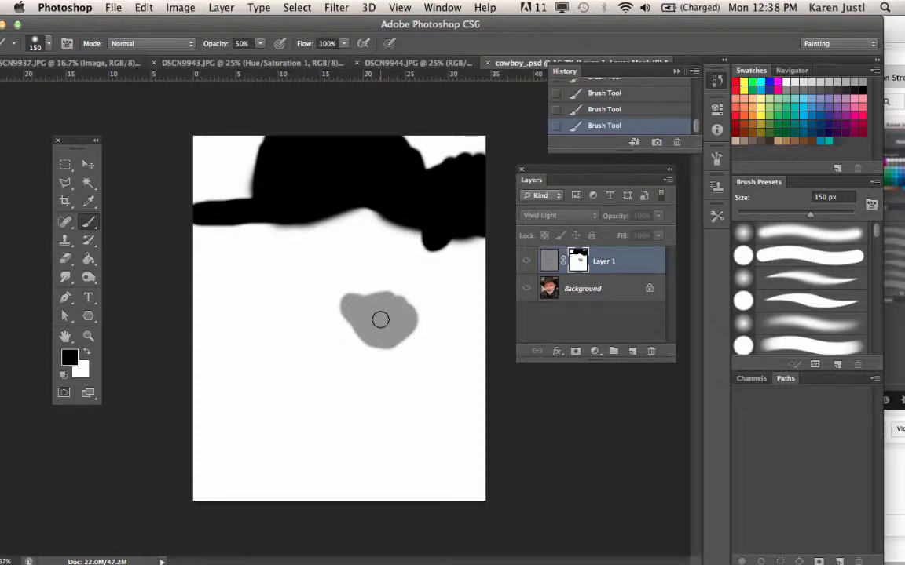
{"action": "key", "text": "super+equal"}
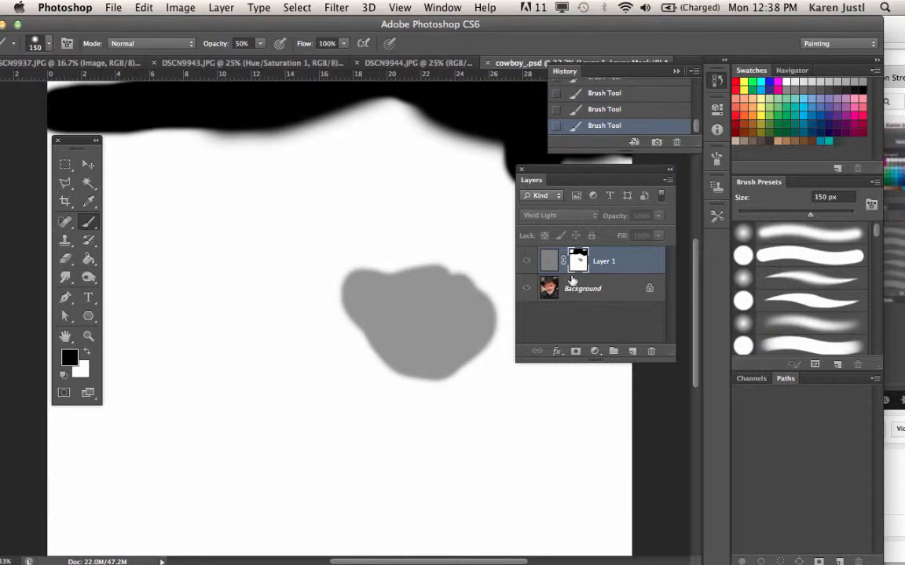
{"action": "left_click", "coordinate": [580, 259], "text": "alt"}
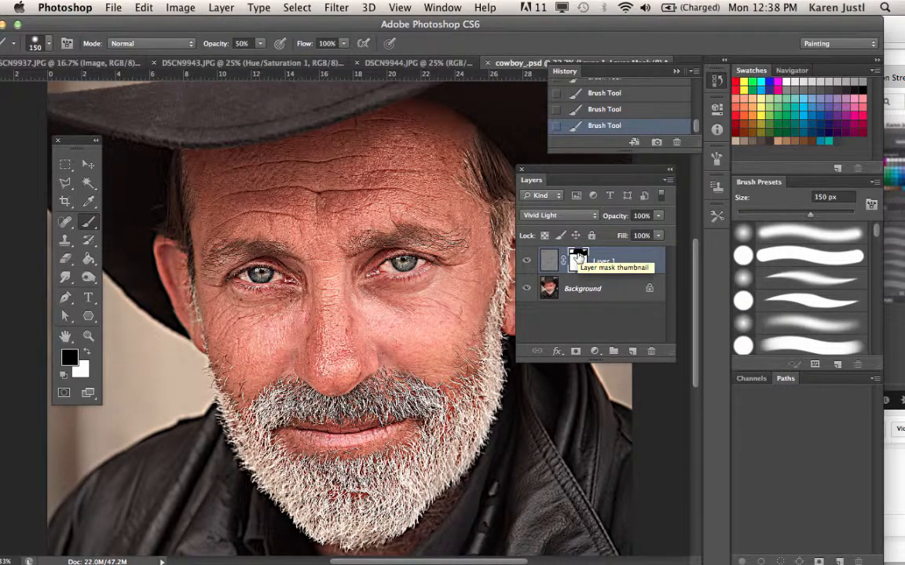